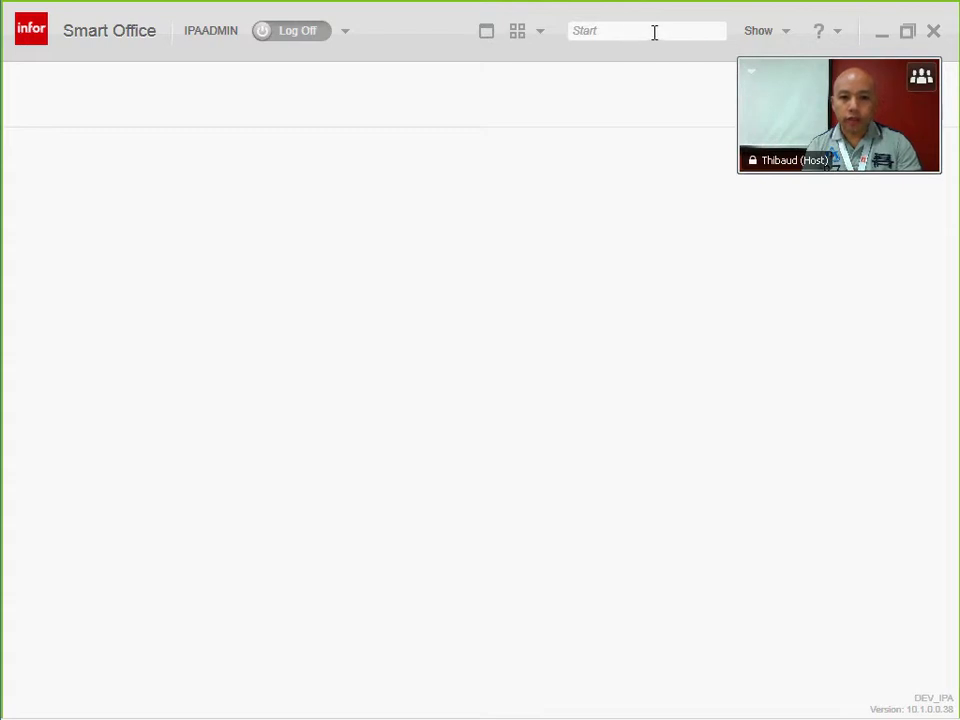
- Launch OIS300 from the Start search box to list facility A01's open customer orders
left_click(654, 32)
type("ois300")
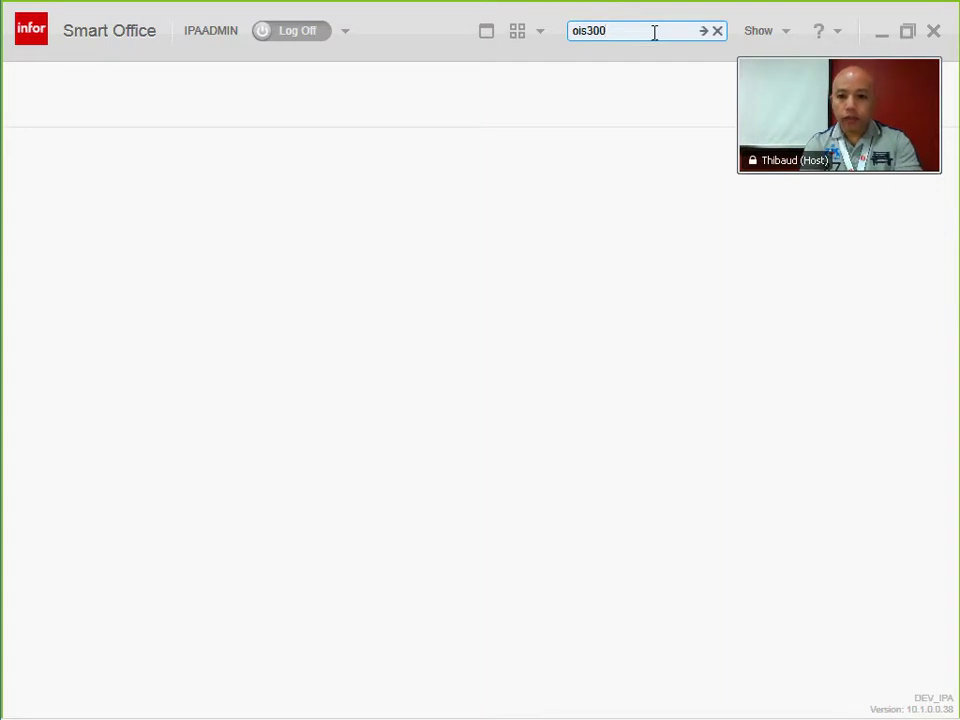
key("Return")
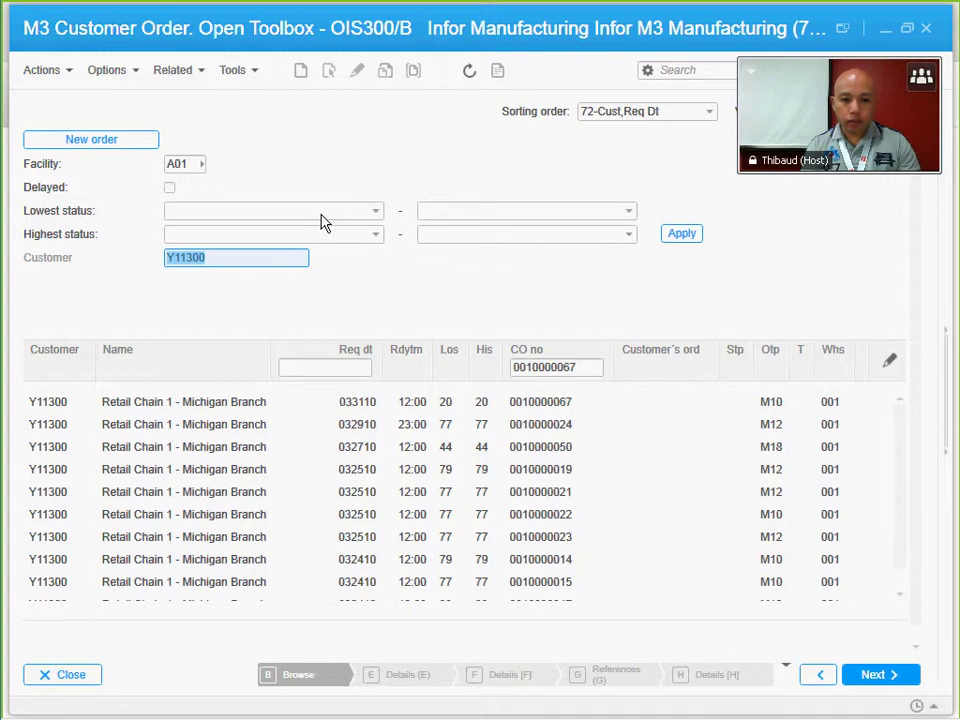
- Filter the order list to statuses 33-Allocated through 44-Picking list
mouse_move(325, 215)
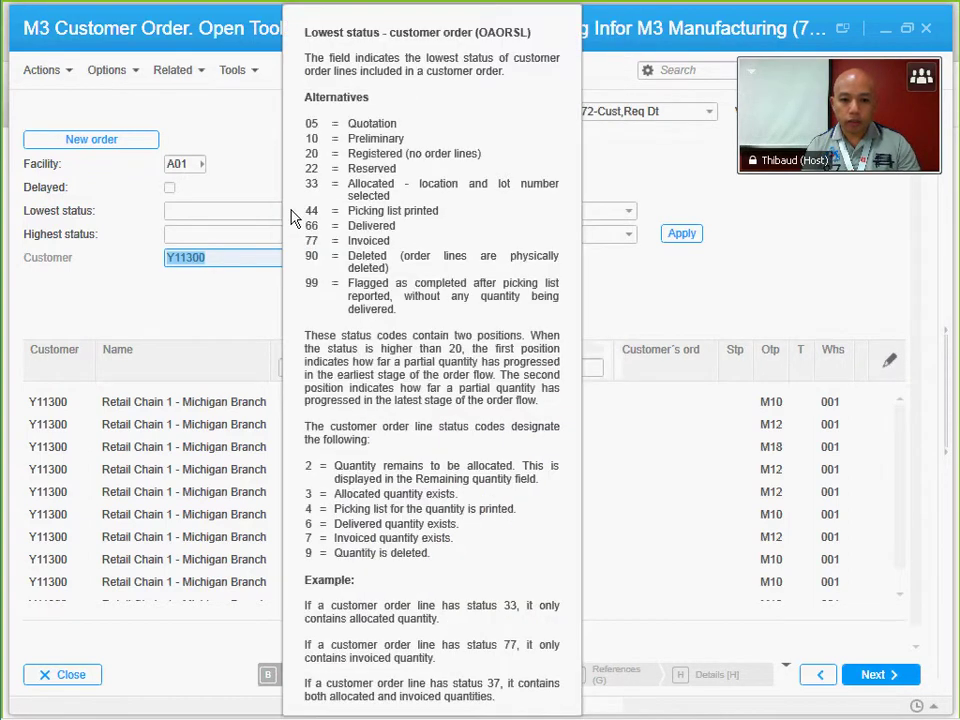
left_click(326, 211)
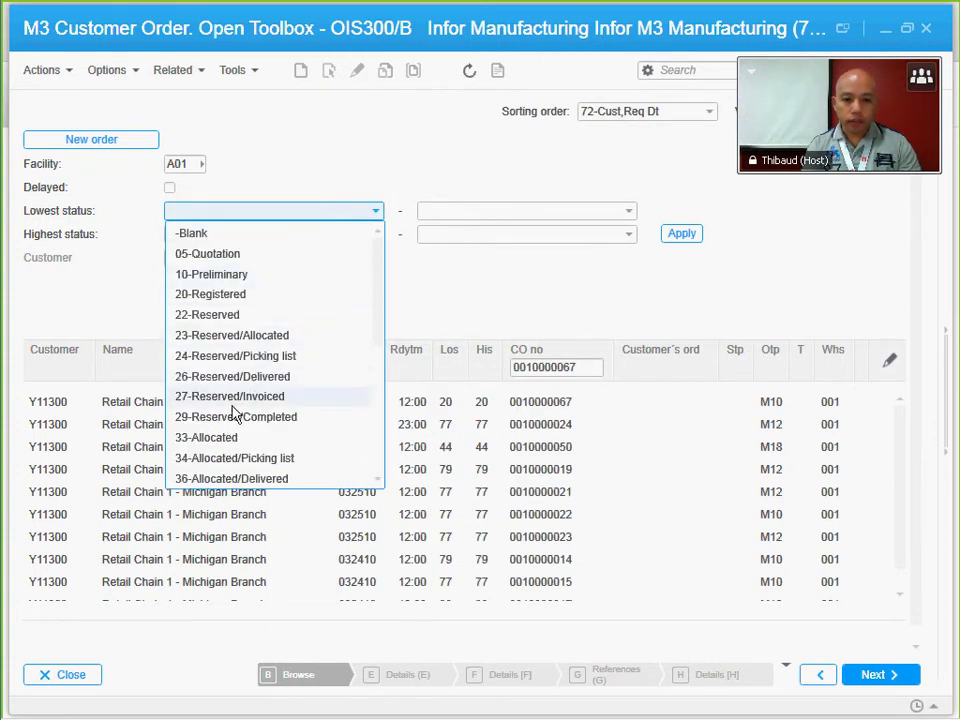
left_click(216, 438)
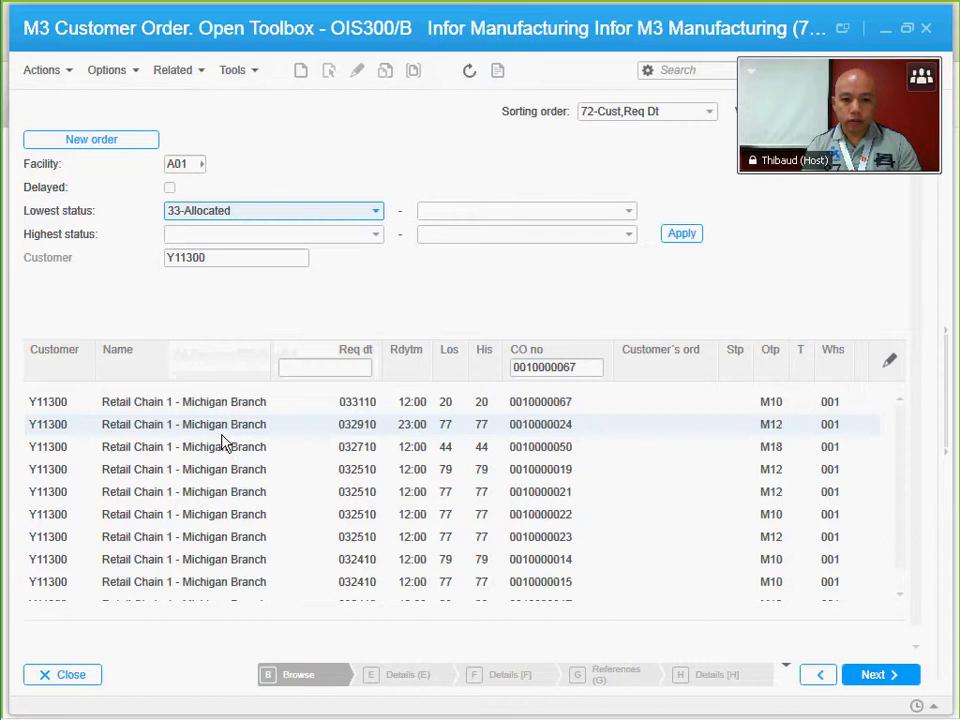
left_click(497, 236)
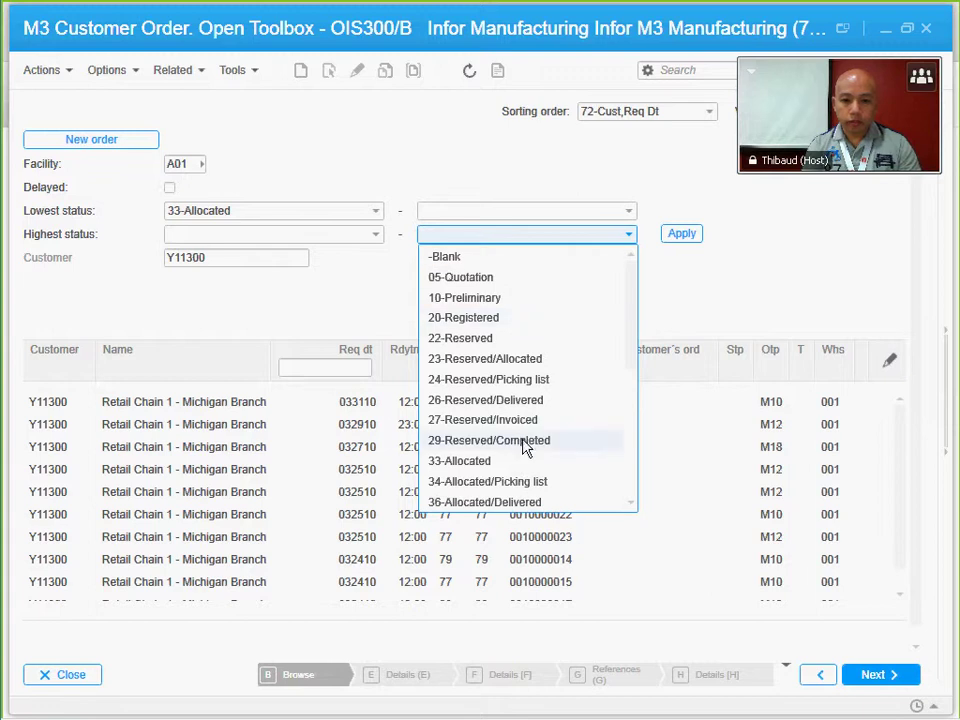
scroll(622, 487, "down", 2)
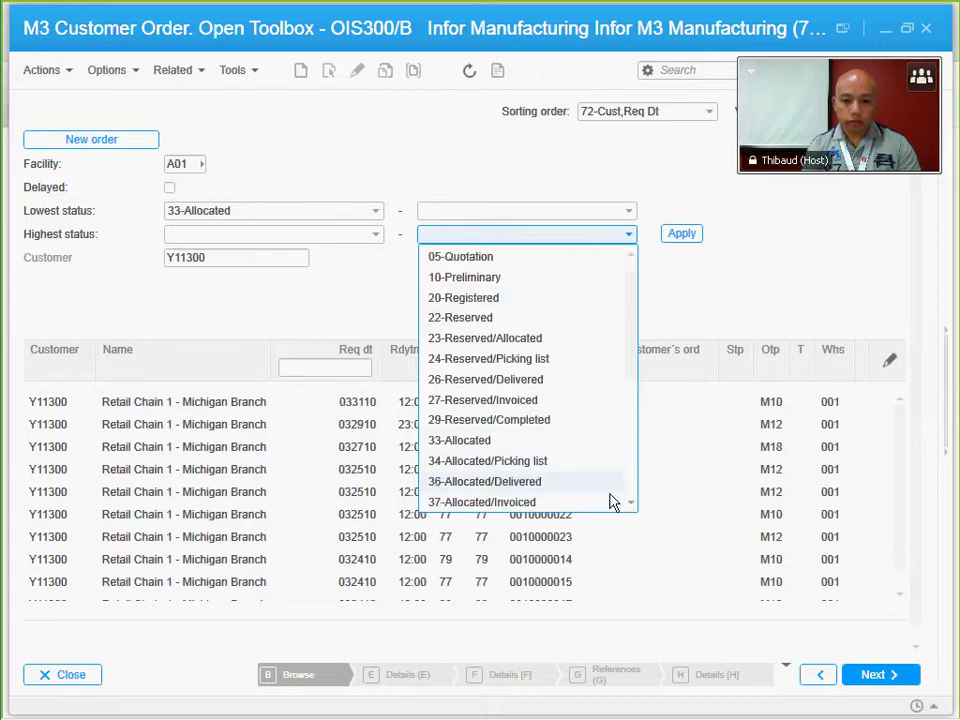
scroll(600, 500, "down", 2)
left_click(589, 492)
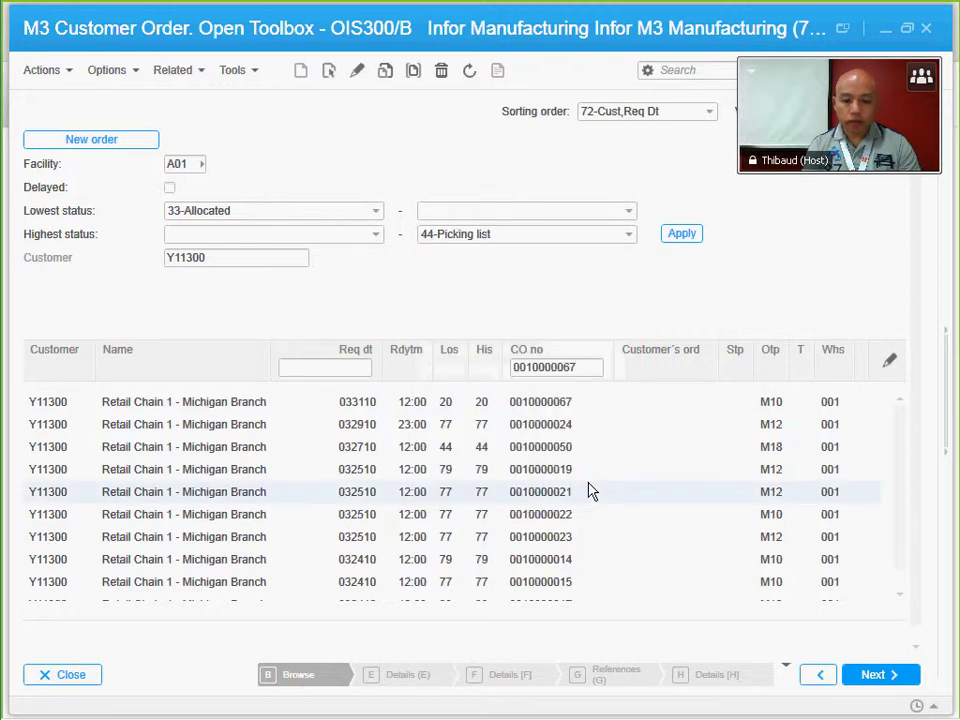
left_click(688, 234)
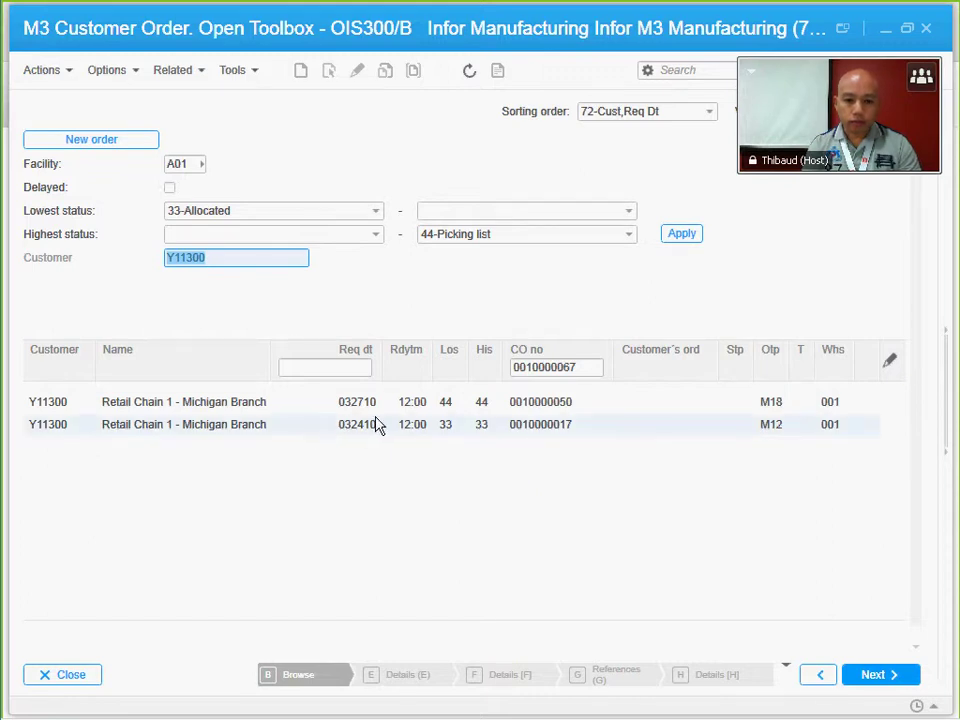
- View the status-33 order's details and return to the filtered order list
left_click(241, 263)
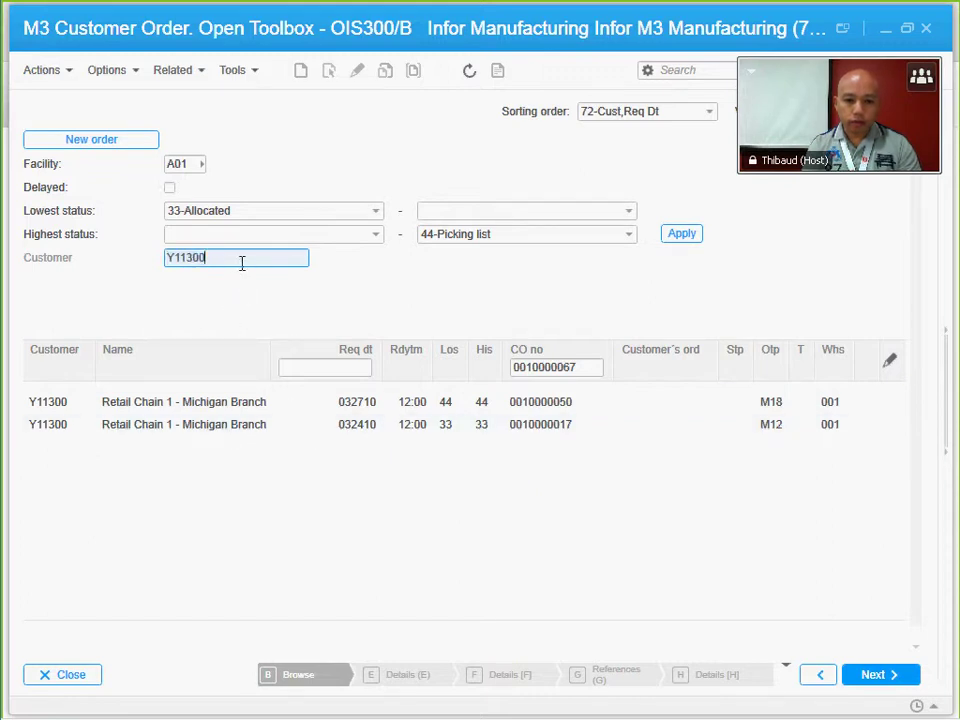
left_click(435, 428)
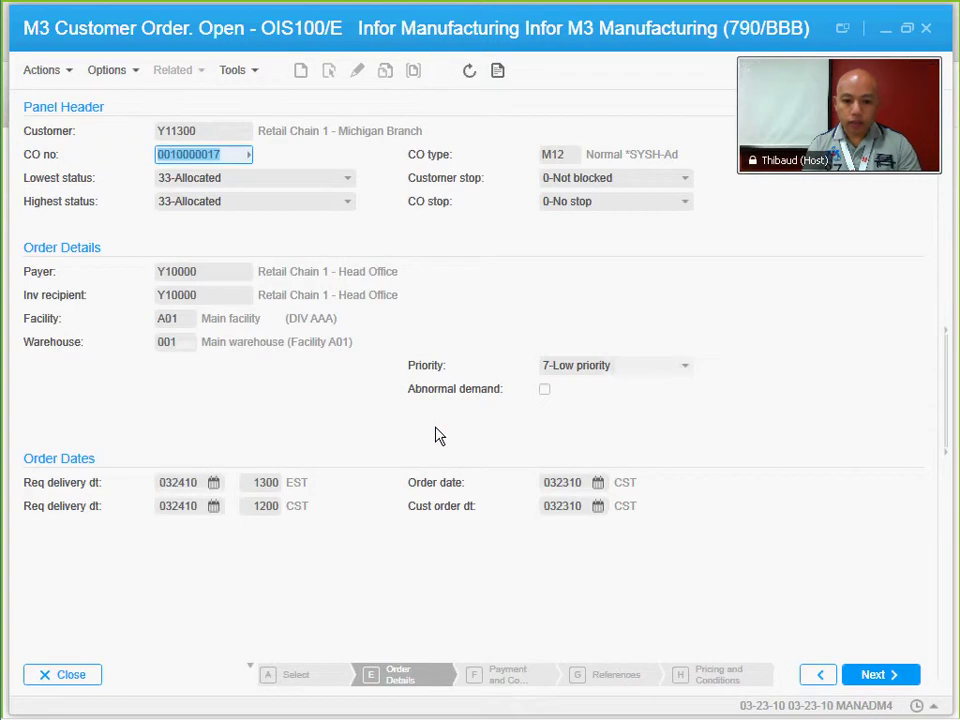
left_click(819, 676)
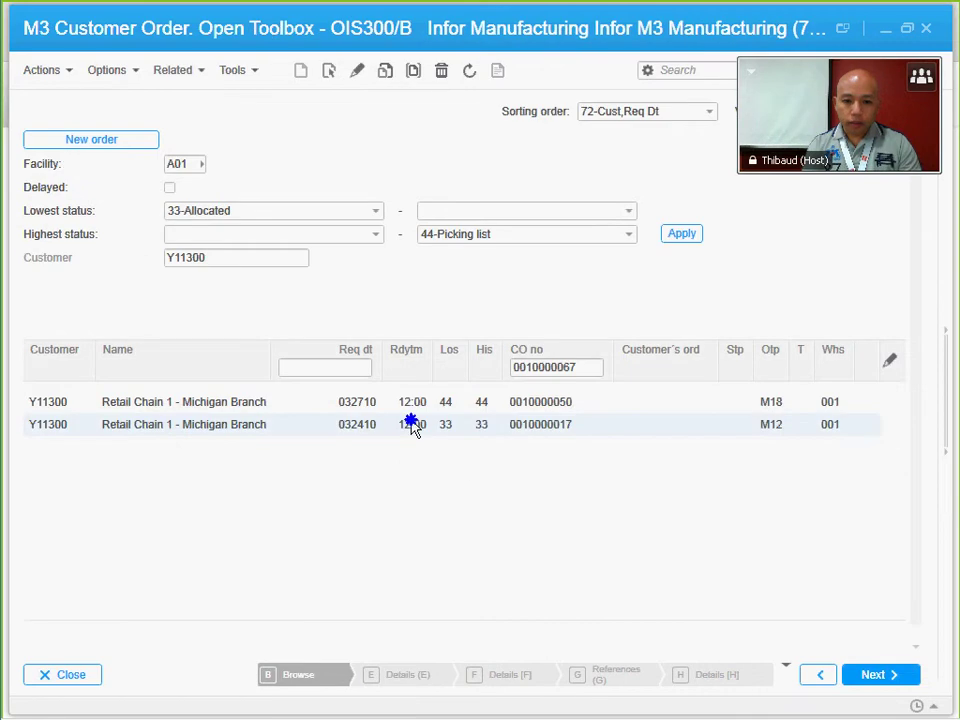
- Open the order lines of the status-33 order through Related Options
right_click(413, 427)
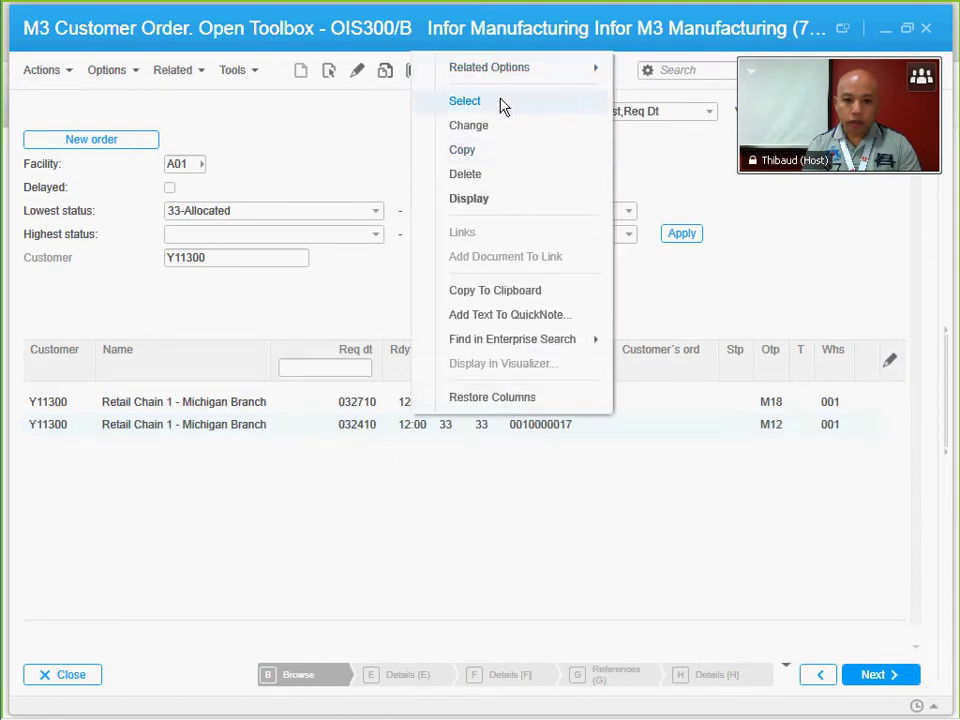
mouse_move(500, 70)
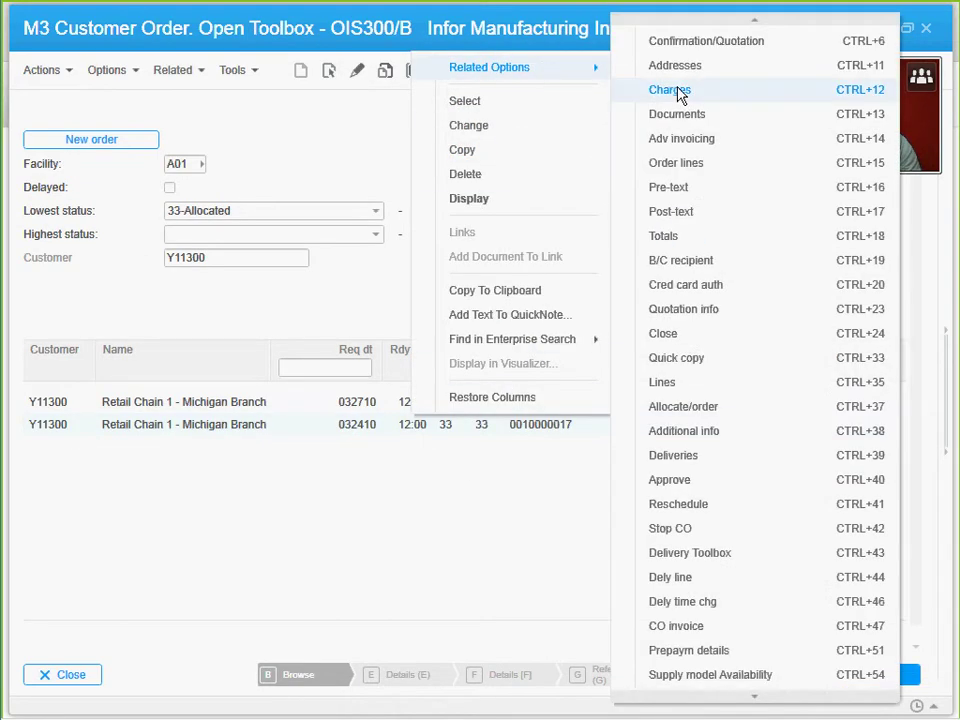
left_click(700, 170)
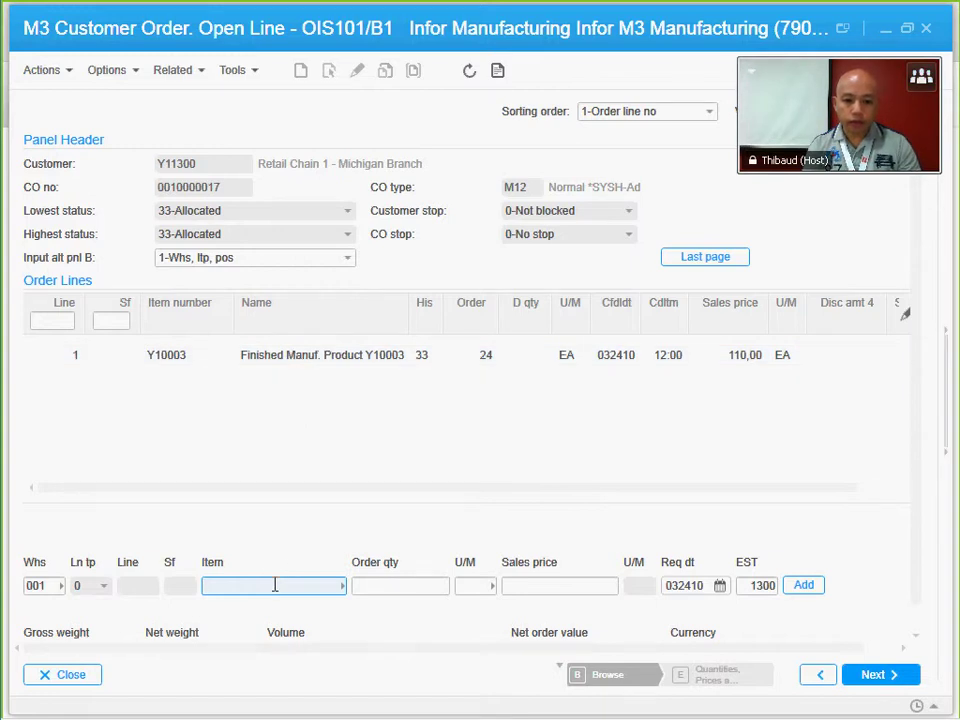
- Add an order line for item Y10001 with quantity 2
mouse_move(275, 585)
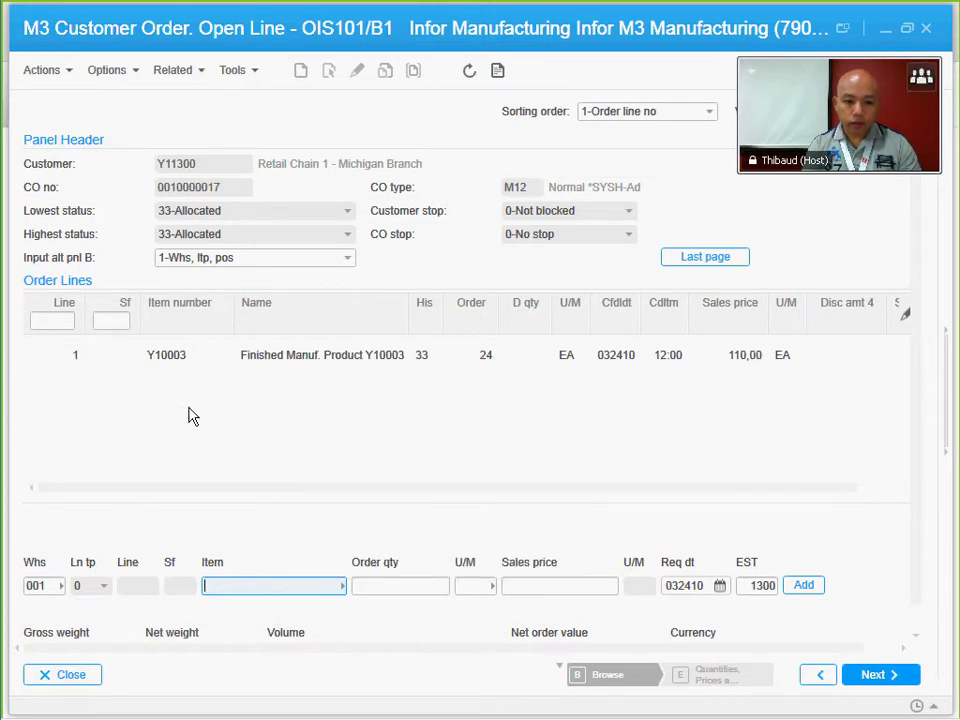
left_click_drag(173, 366, 251, 585)
left_click(253, 586)
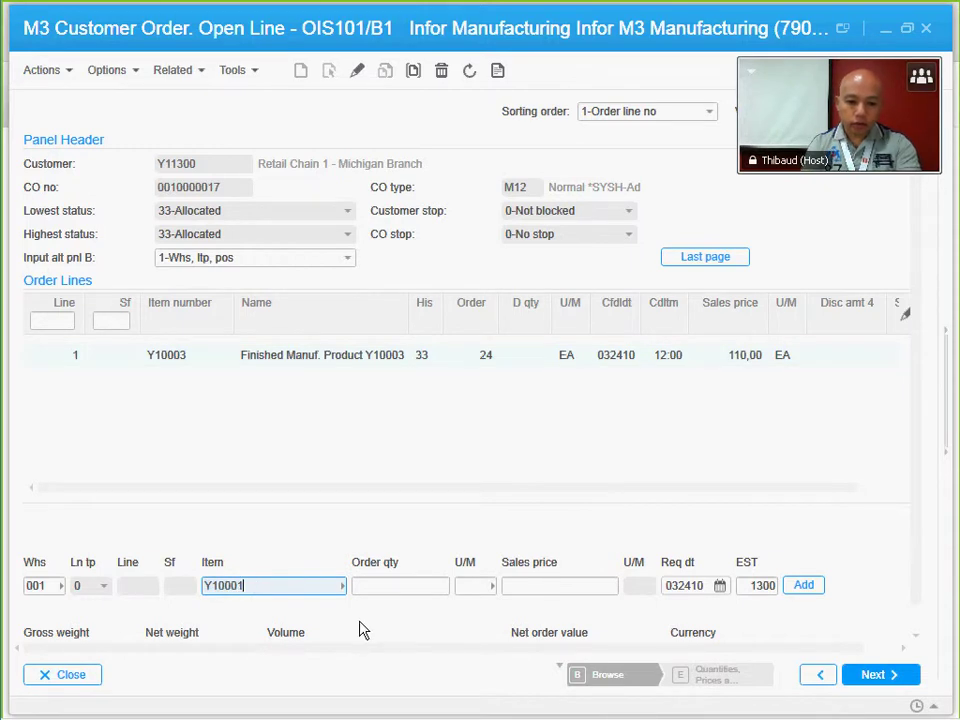
left_click(397, 593)
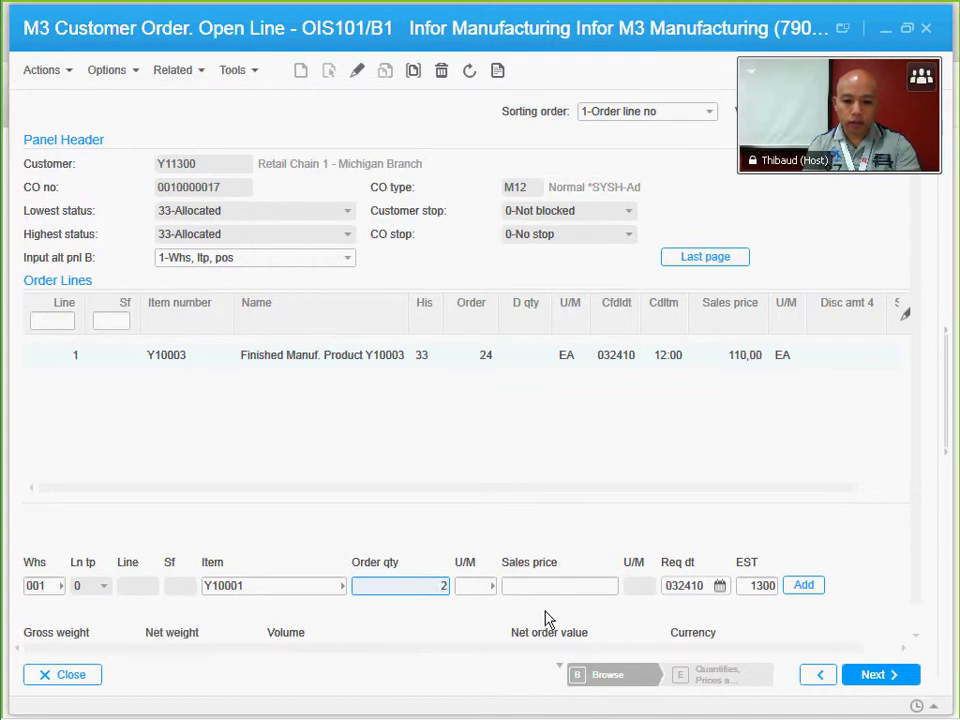
left_click(805, 586)
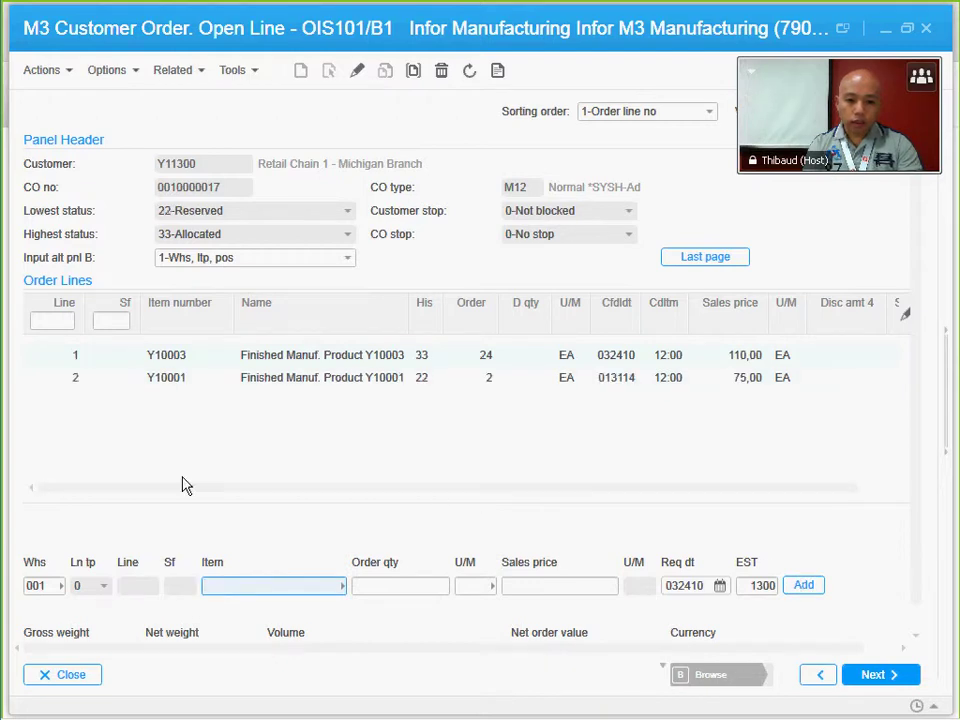
- Add an order line for item Y10002 with quantity 5
left_click_drag(172, 392, 260, 589)
left_click(260, 589)
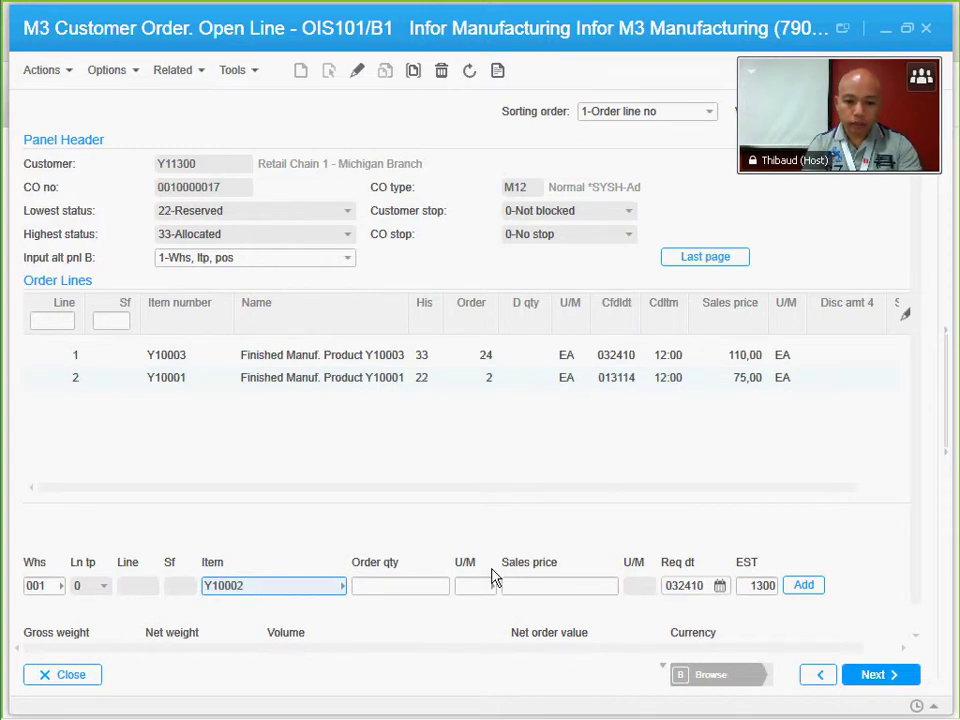
left_click(418, 587)
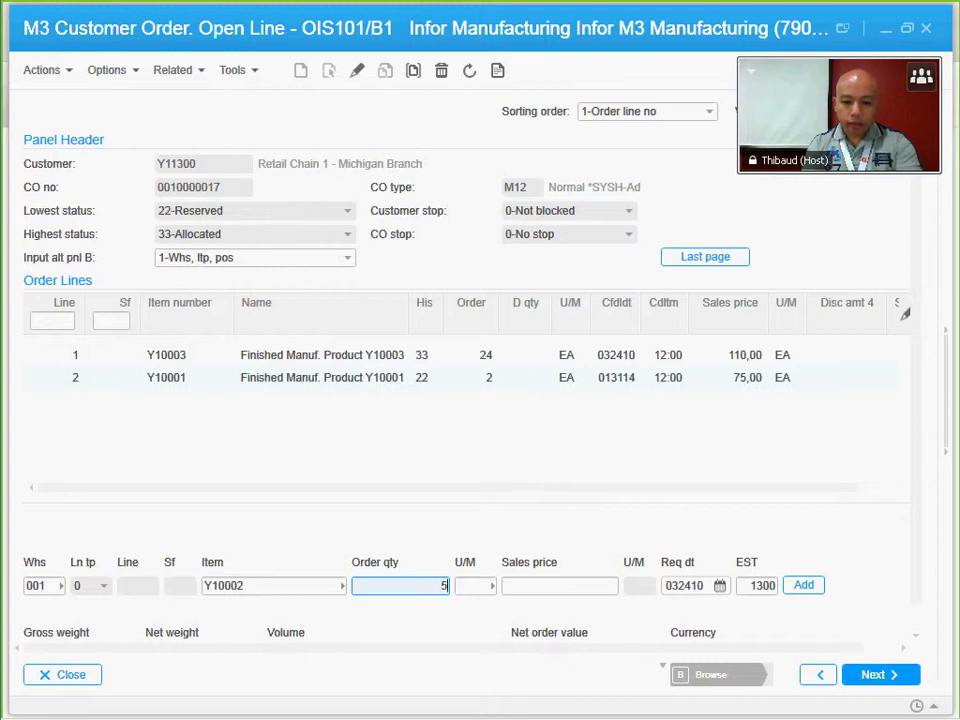
type("5")
left_click(797, 586)
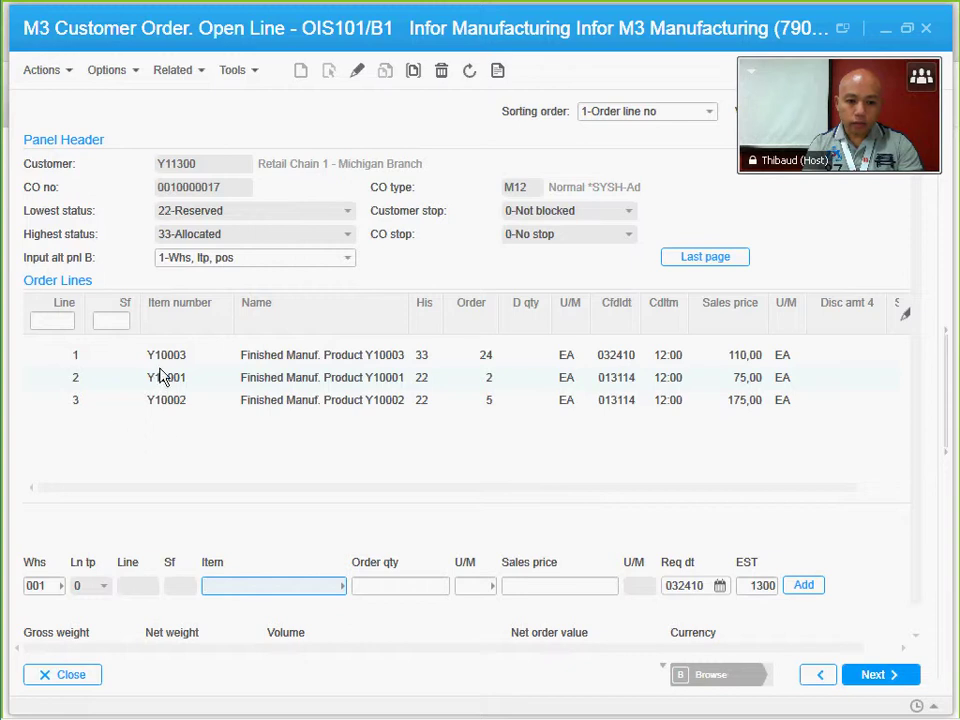
left_click(195, 452)
left_click(291, 587)
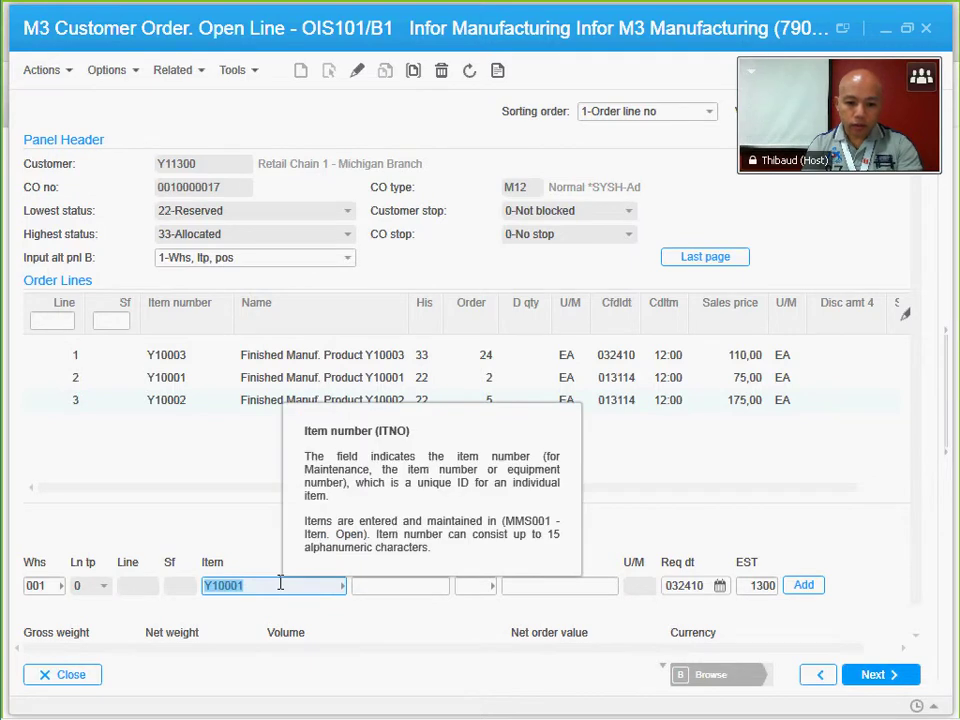
- Add a line for item Y10001 with quantity 6, accepting the duplicate-item warning
left_click(280, 585)
key("BackSpace")
type("1")
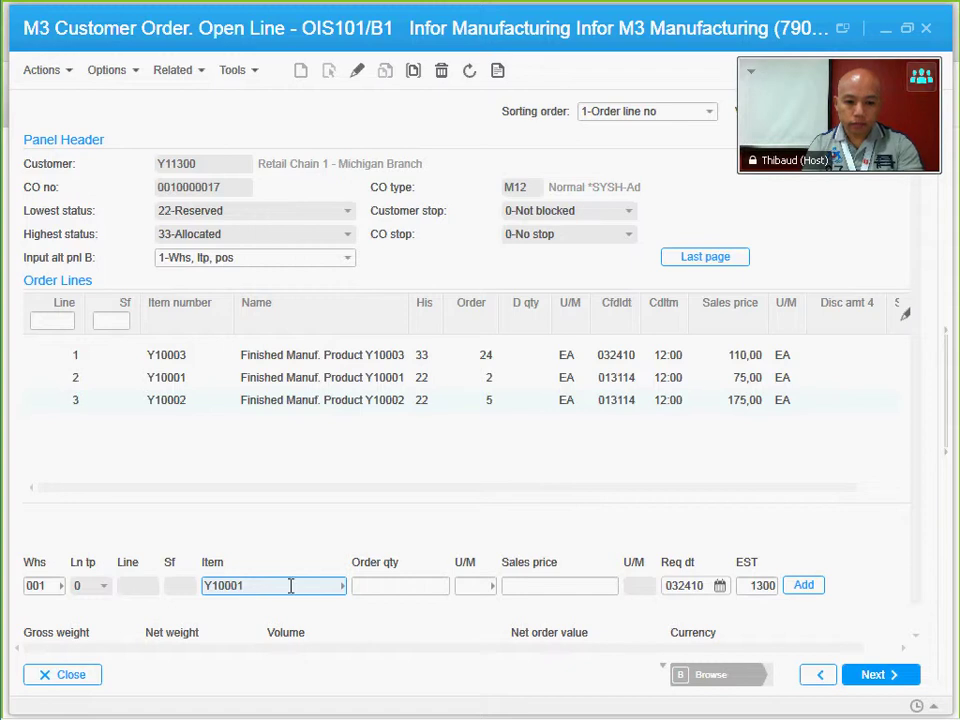
left_click(413, 588)
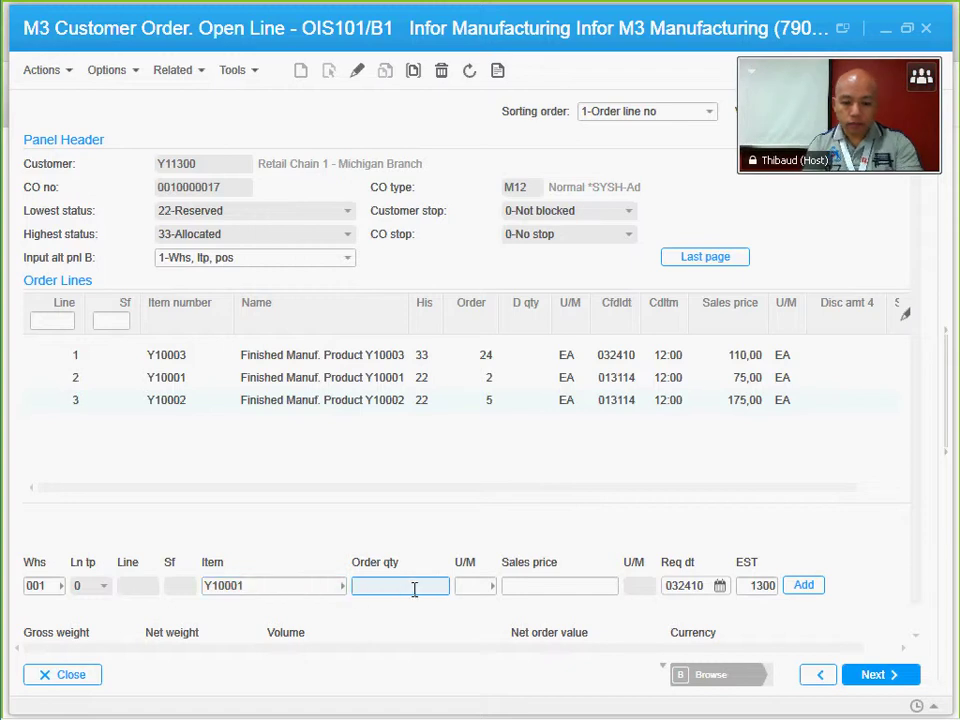
type("6")
key("Return")
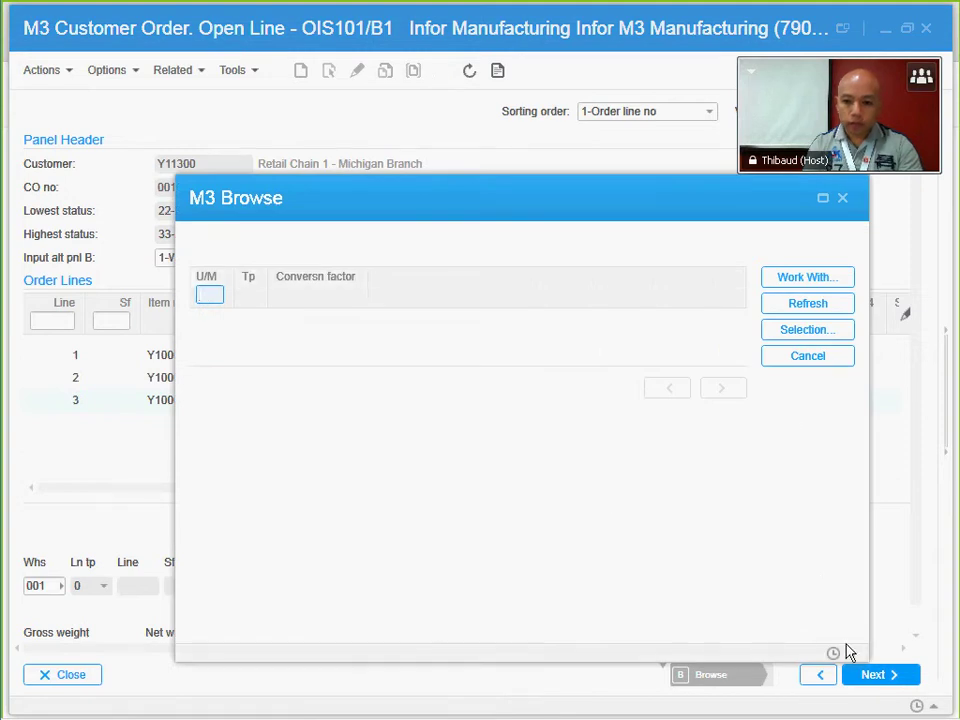
left_click(842, 202)
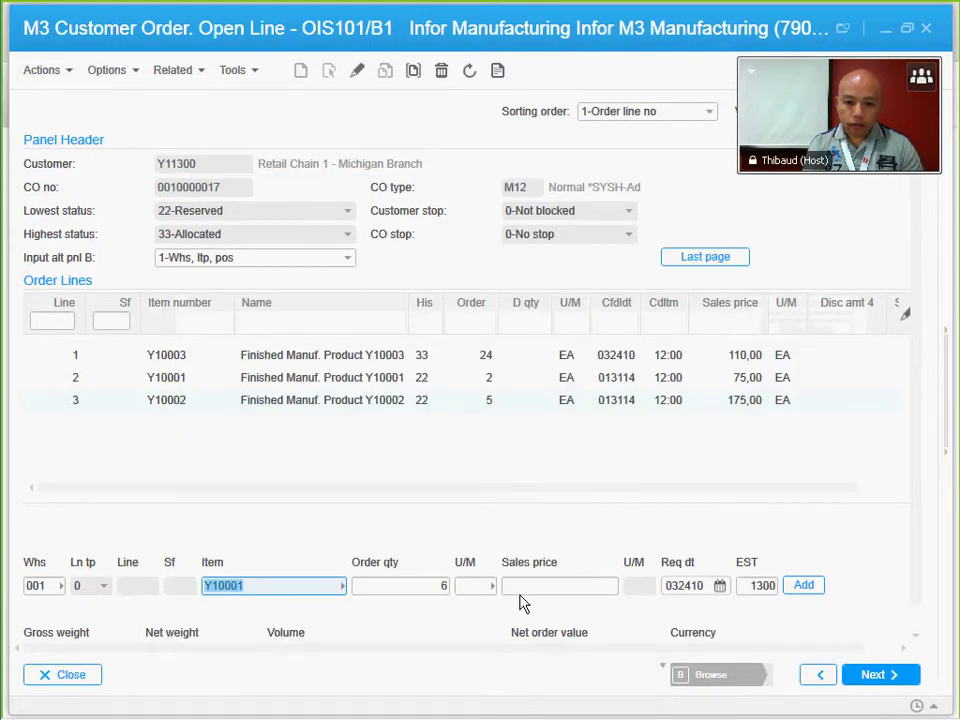
left_click(804, 586)
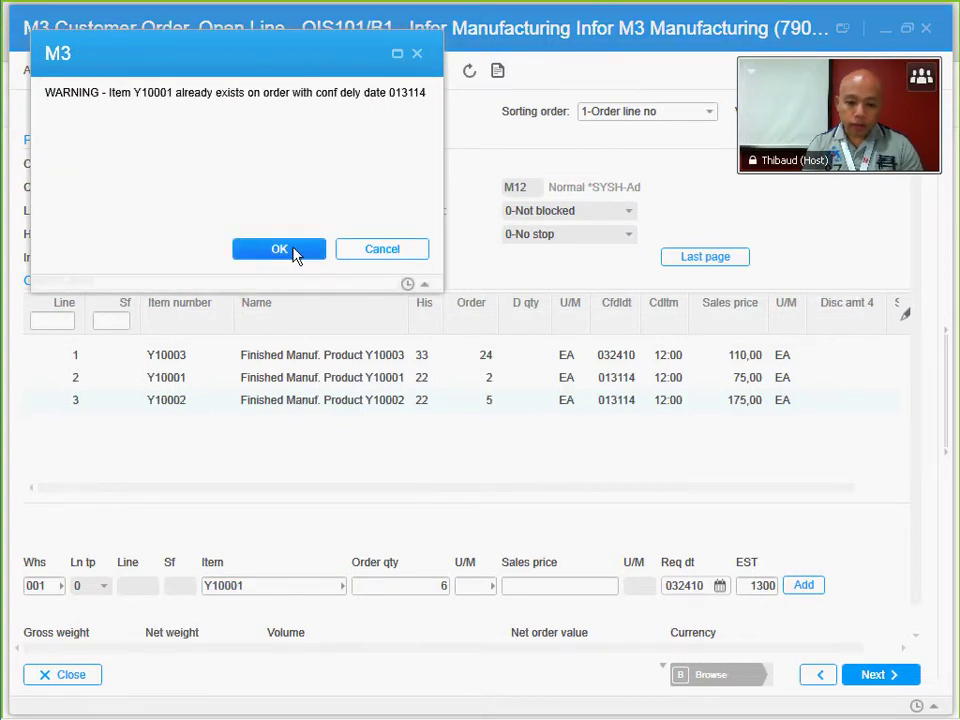
left_click(279, 250)
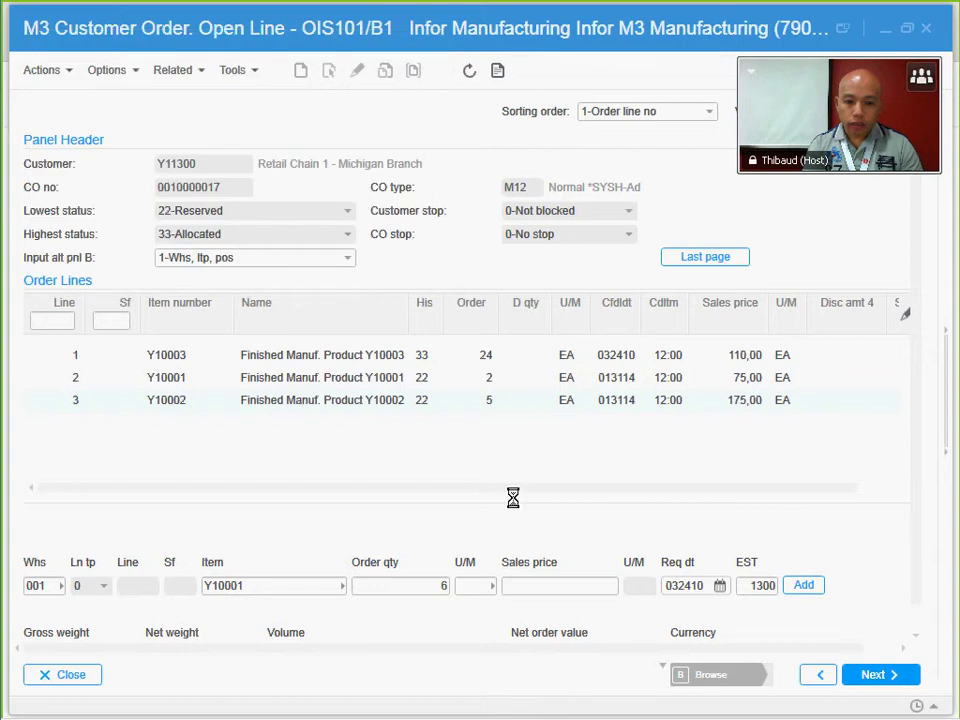
- Add line 5 for item Y10002 with quantity 4, then close the order lines
left_click(173, 405)
left_click_drag(173, 405, 269, 585)
left_click(269, 585)
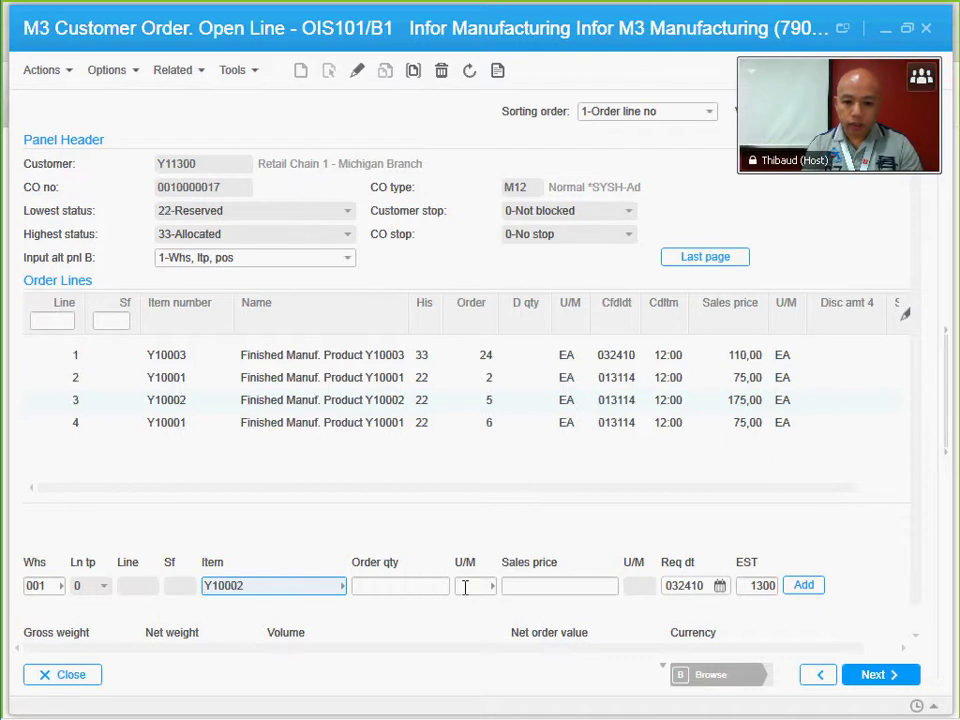
left_click(434, 585)
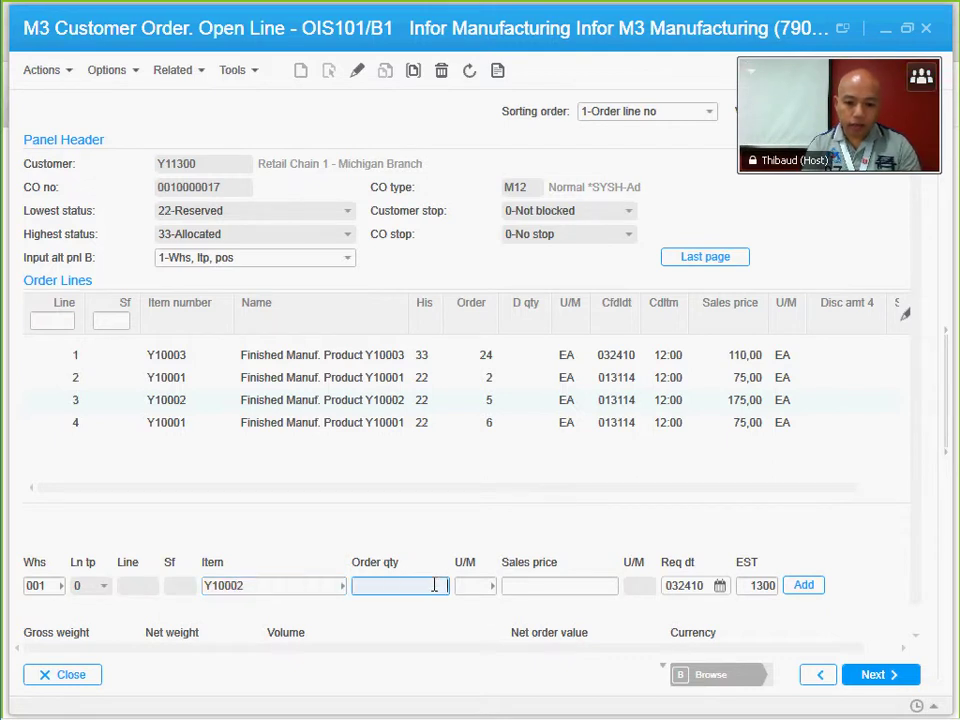
left_click(797, 587)
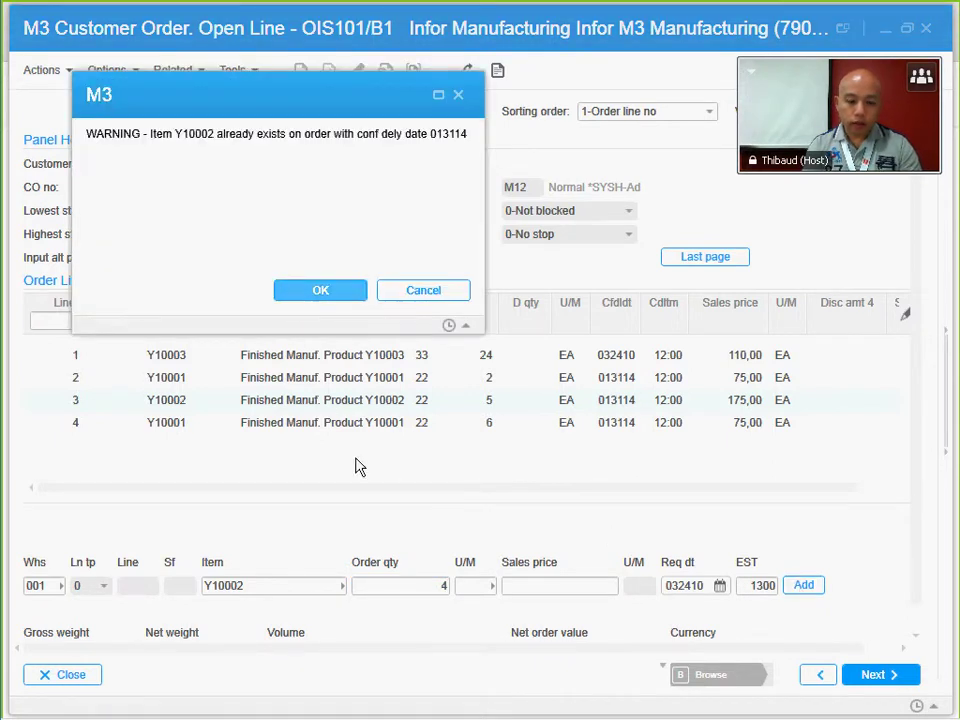
left_click(320, 290)
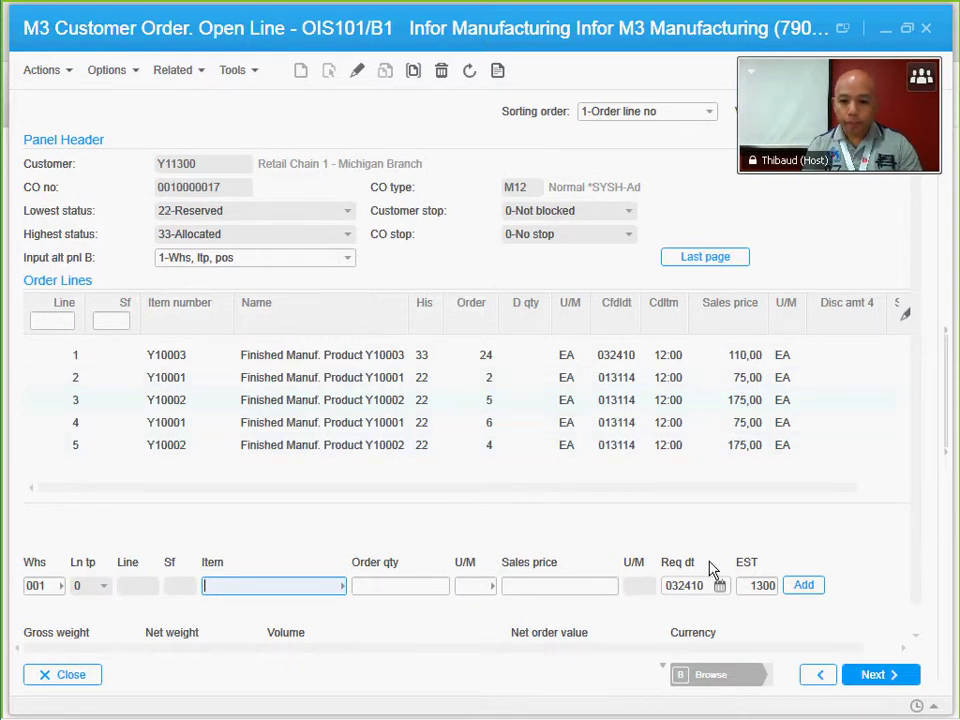
left_click(72, 678)
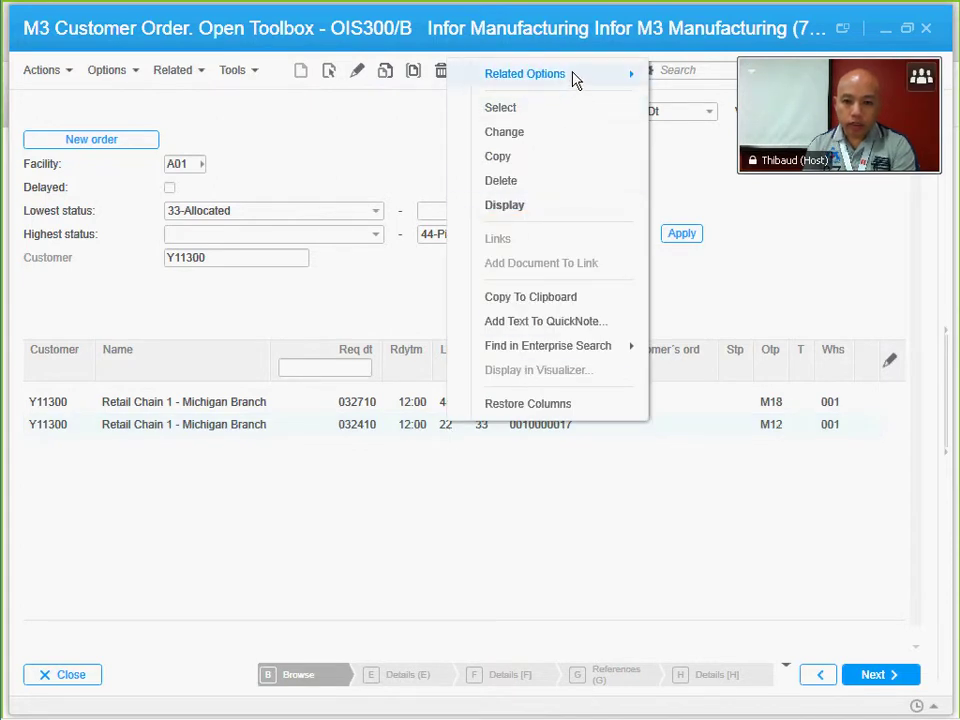
mouse_move(575, 80)
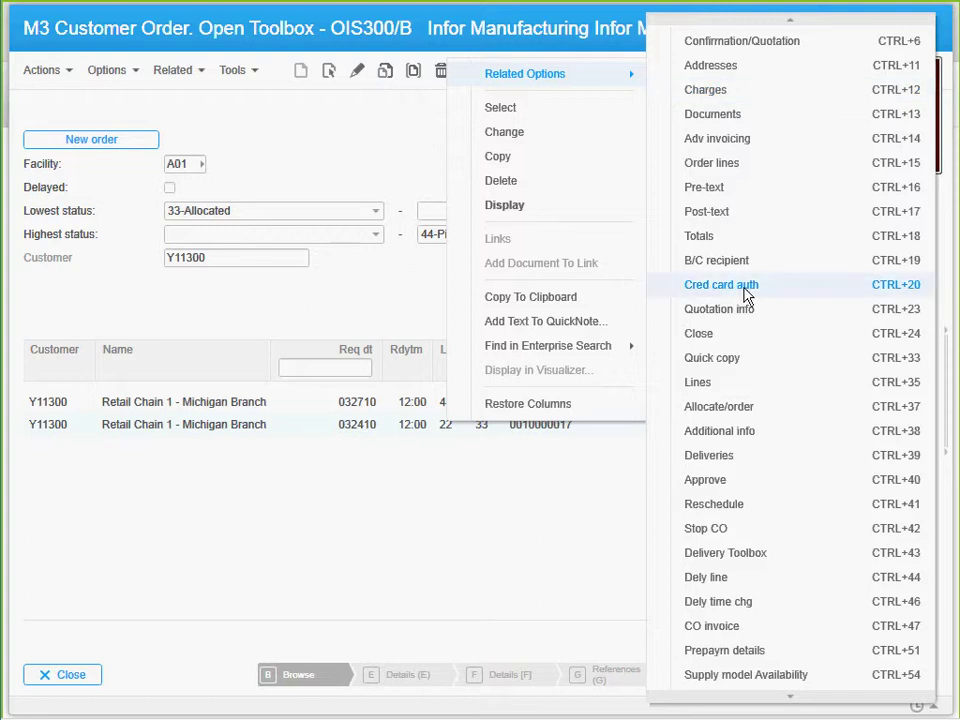
left_click(761, 556)
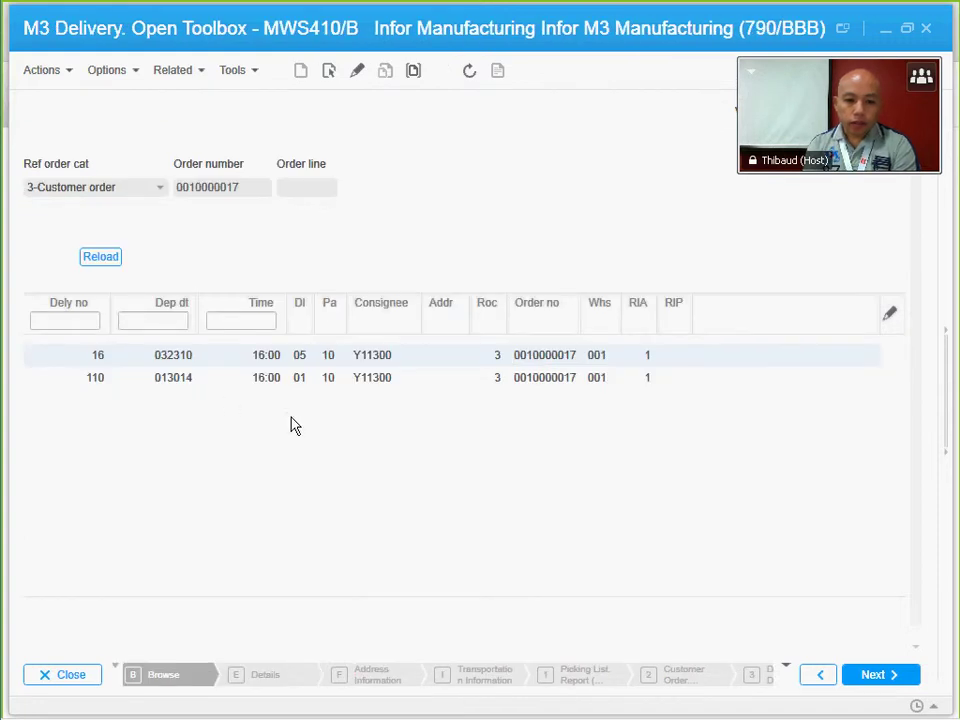
- Release delivery 110 for picking from the Related menu
left_click(213, 380)
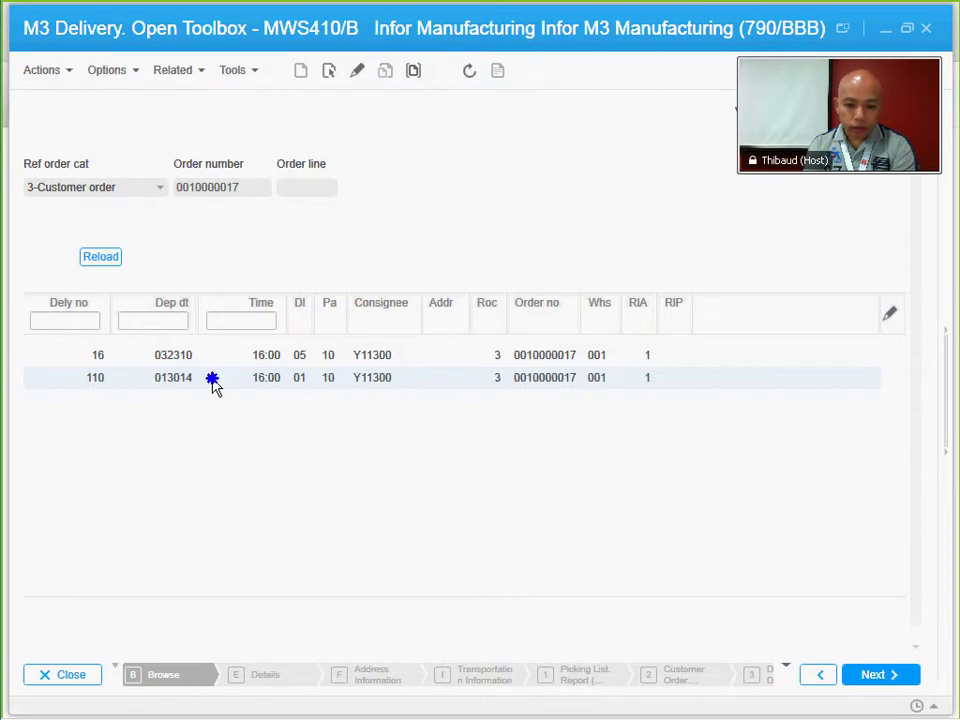
right_click(213, 380)
mouse_move(279, 402)
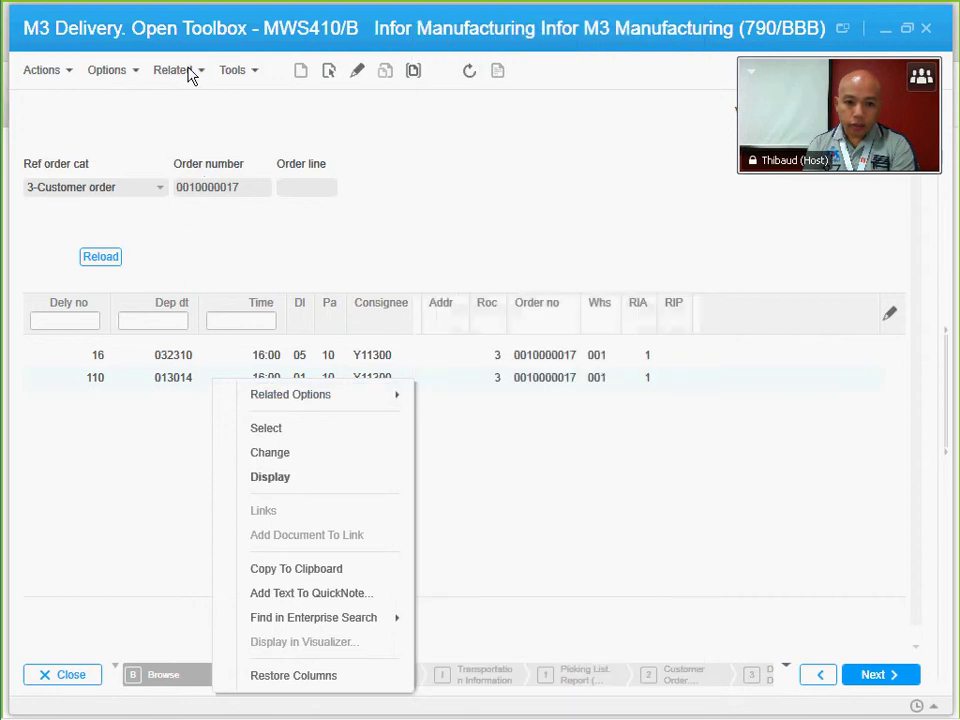
left_click(174, 70)
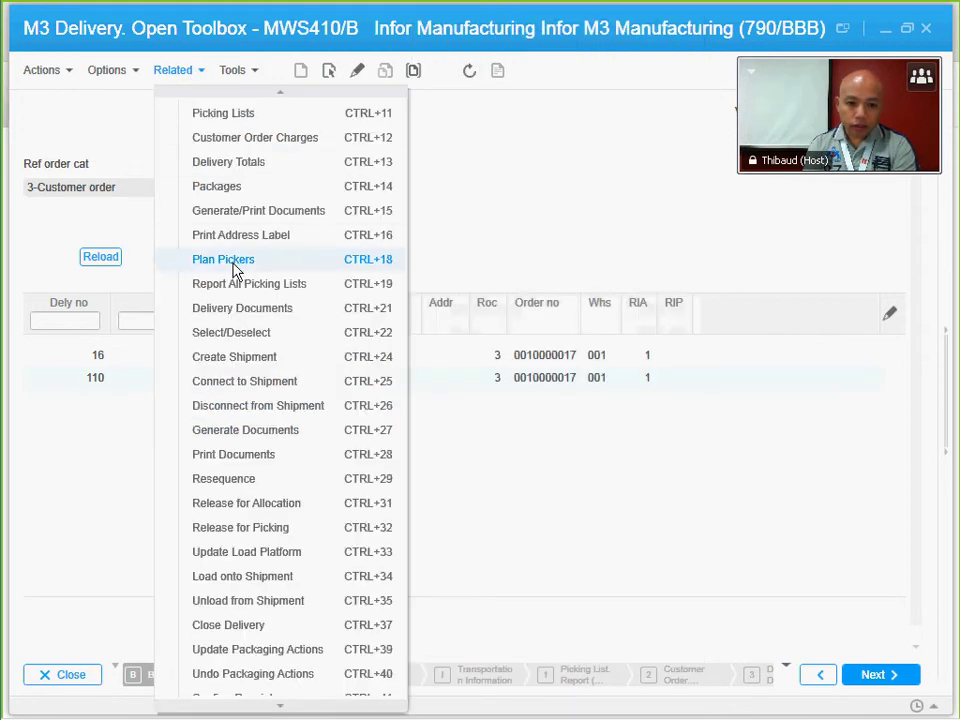
left_click(267, 530)
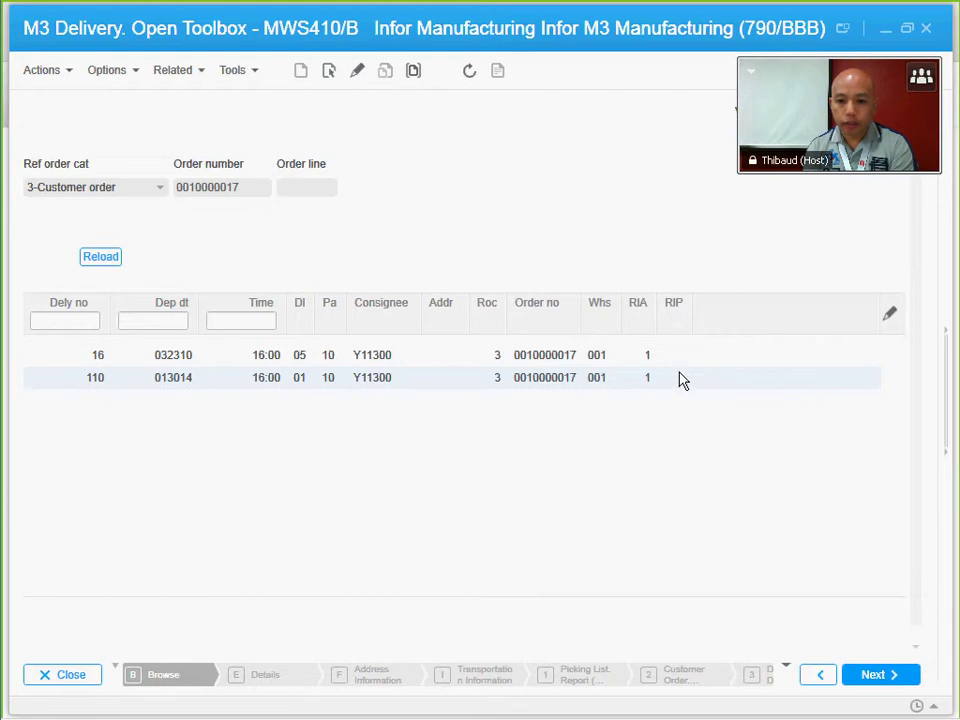
- Refresh the delivery list and go back to the OIS300 customer order toolbox
left_click(469, 72)
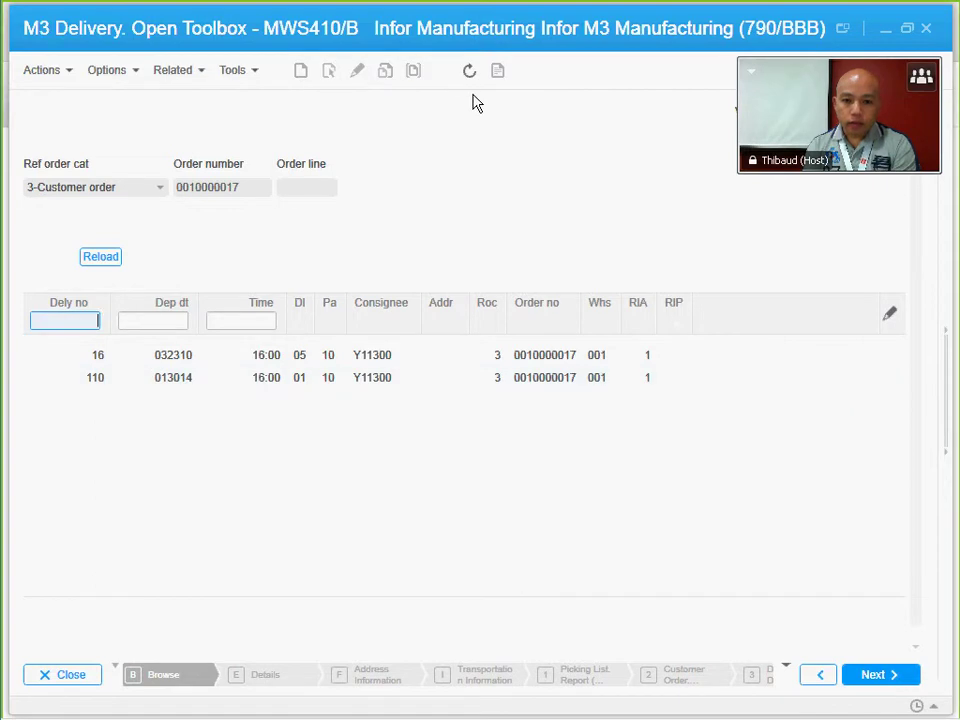
left_click(467, 84)
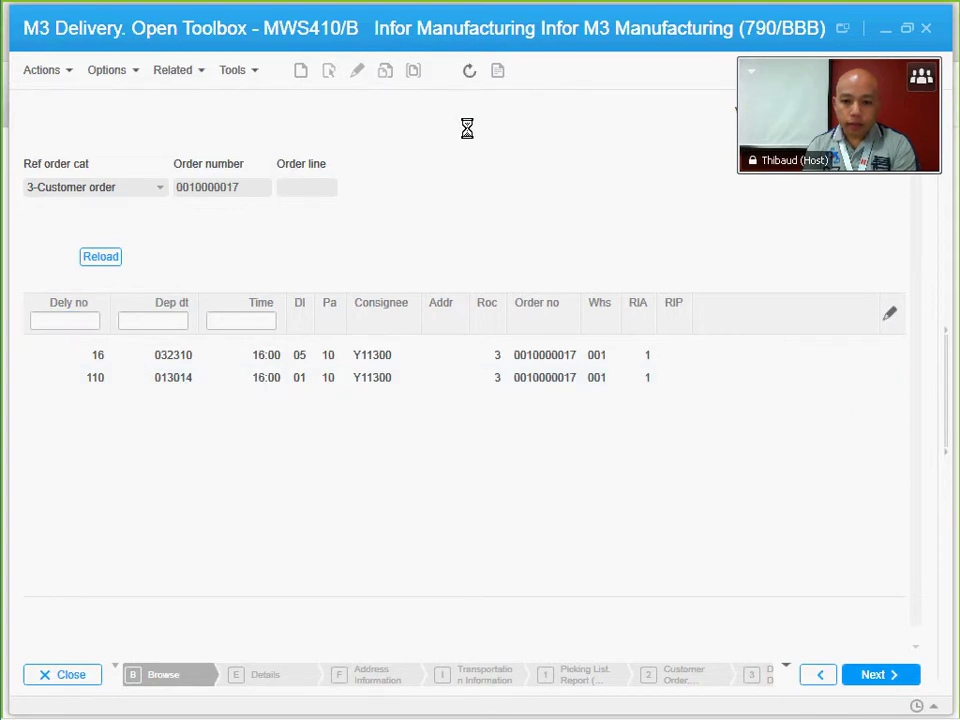
left_click(469, 80)
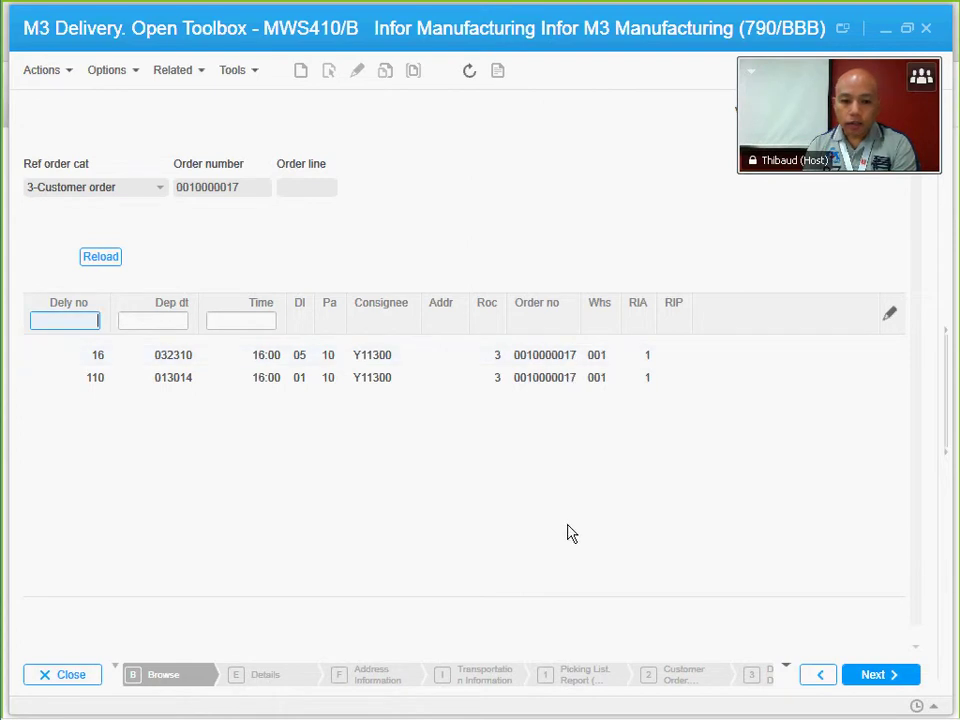
left_click(822, 678)
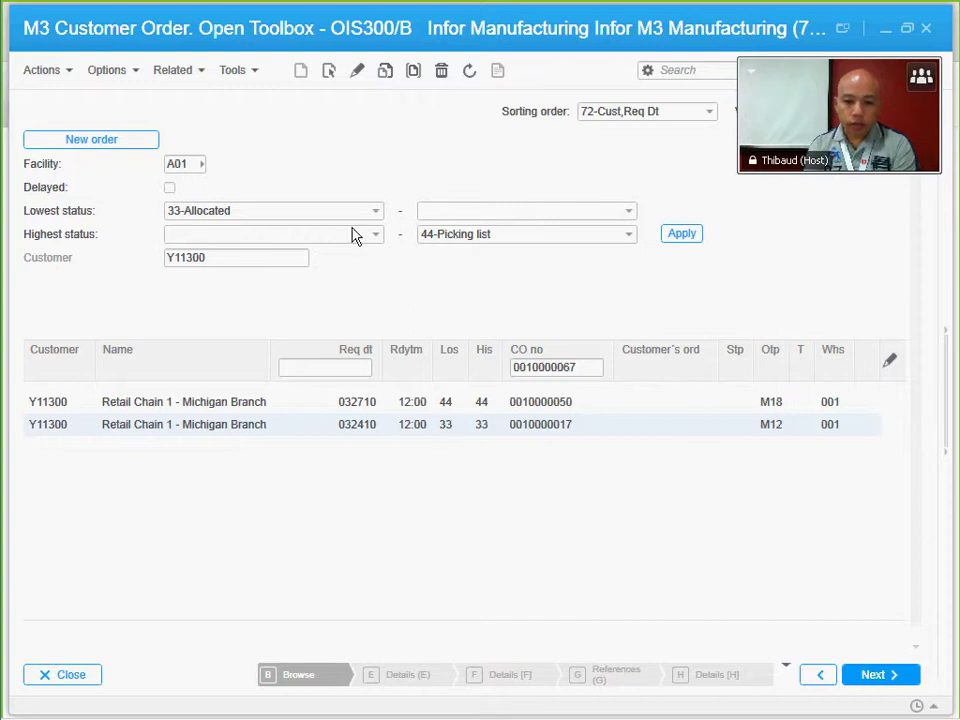
left_click(467, 74)
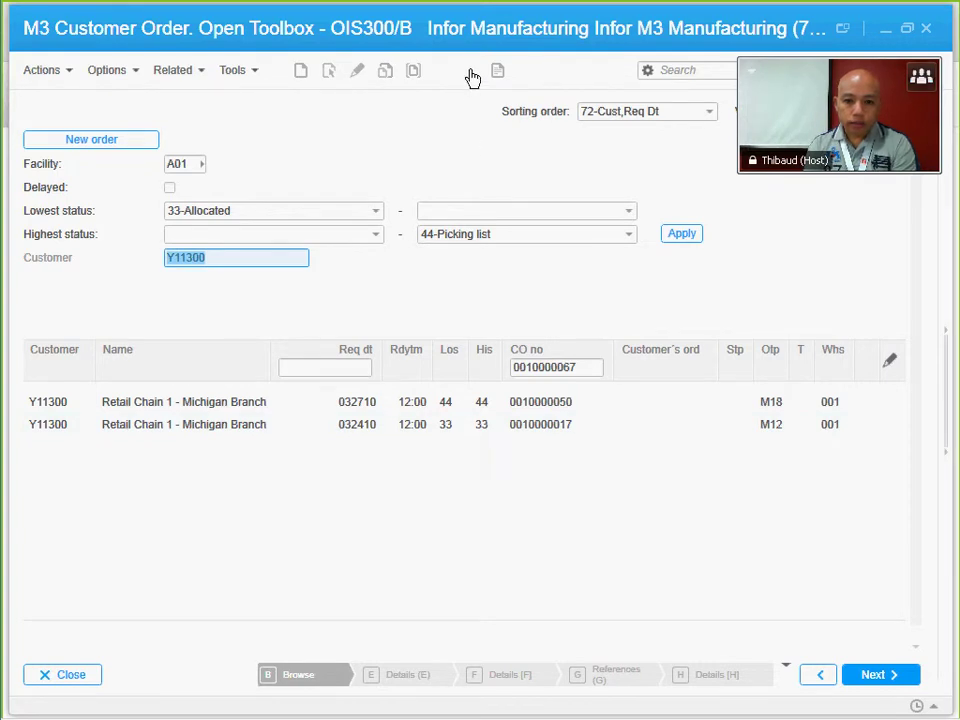
left_click(469, 70)
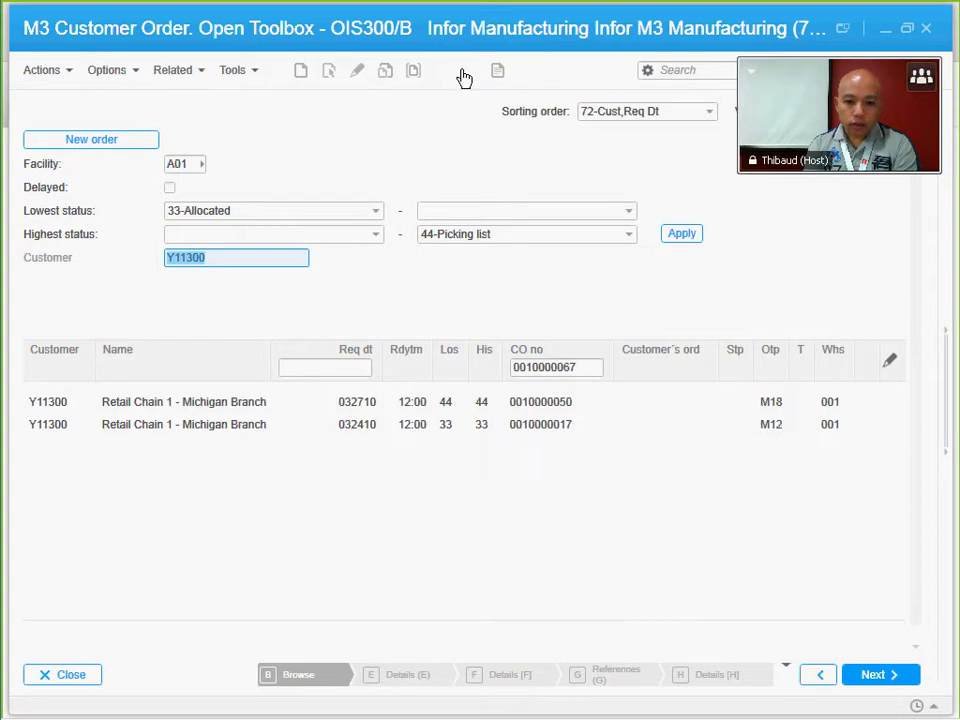
left_click(466, 70)
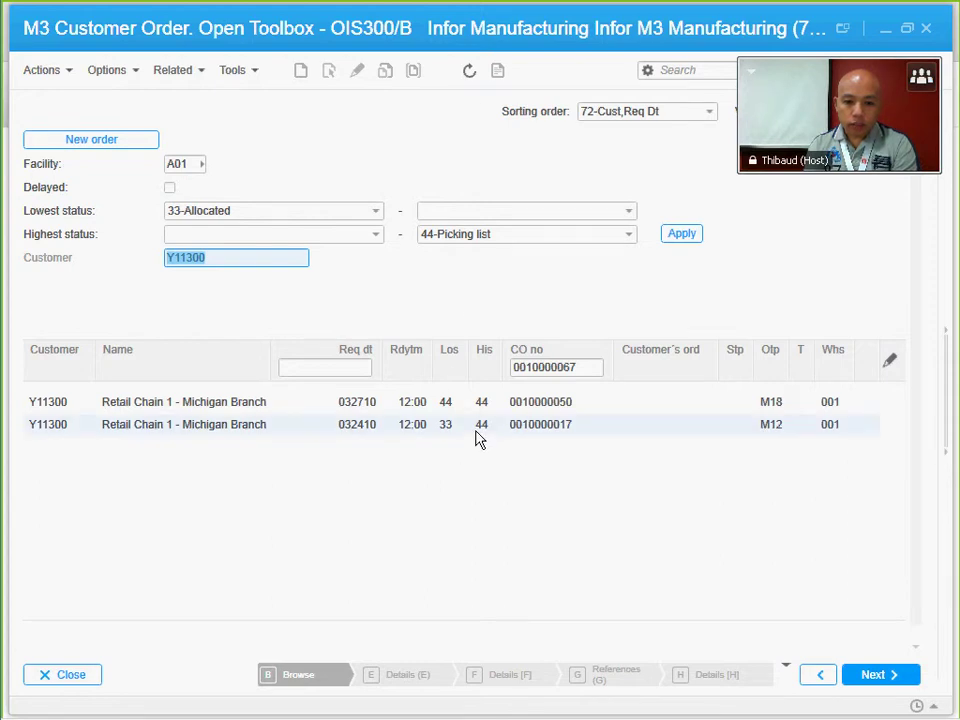
left_click(467, 72)
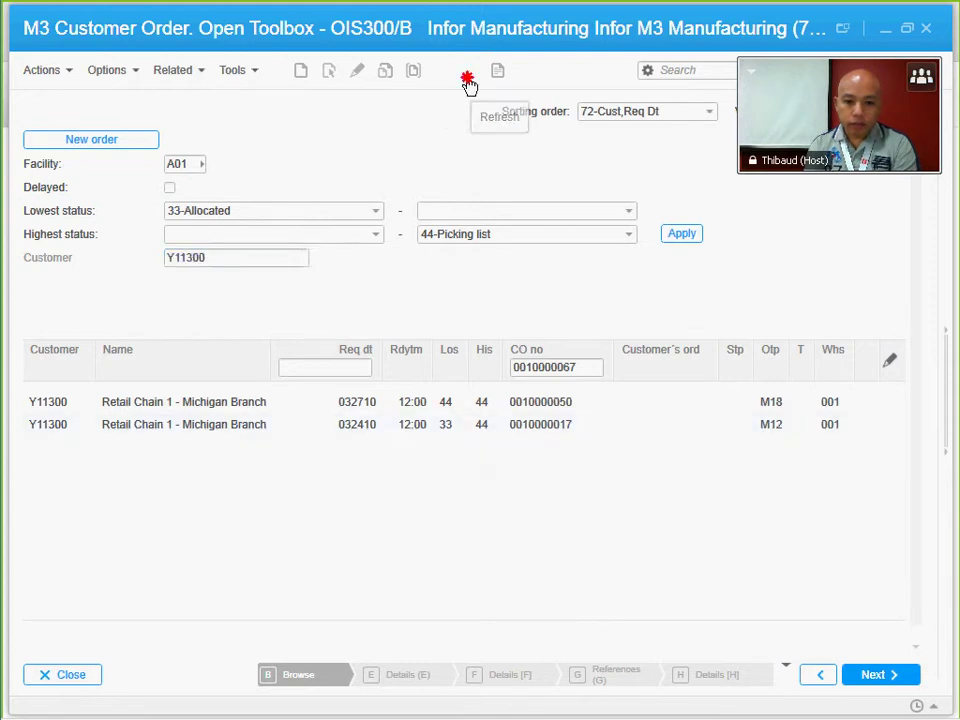
left_click(464, 437)
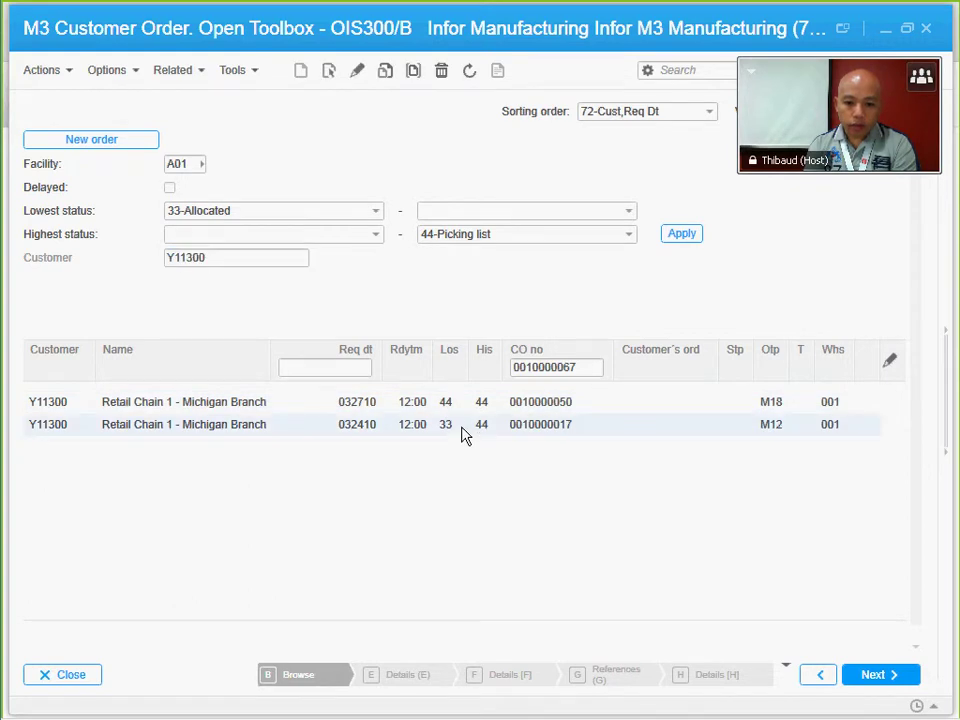
right_click(464, 429)
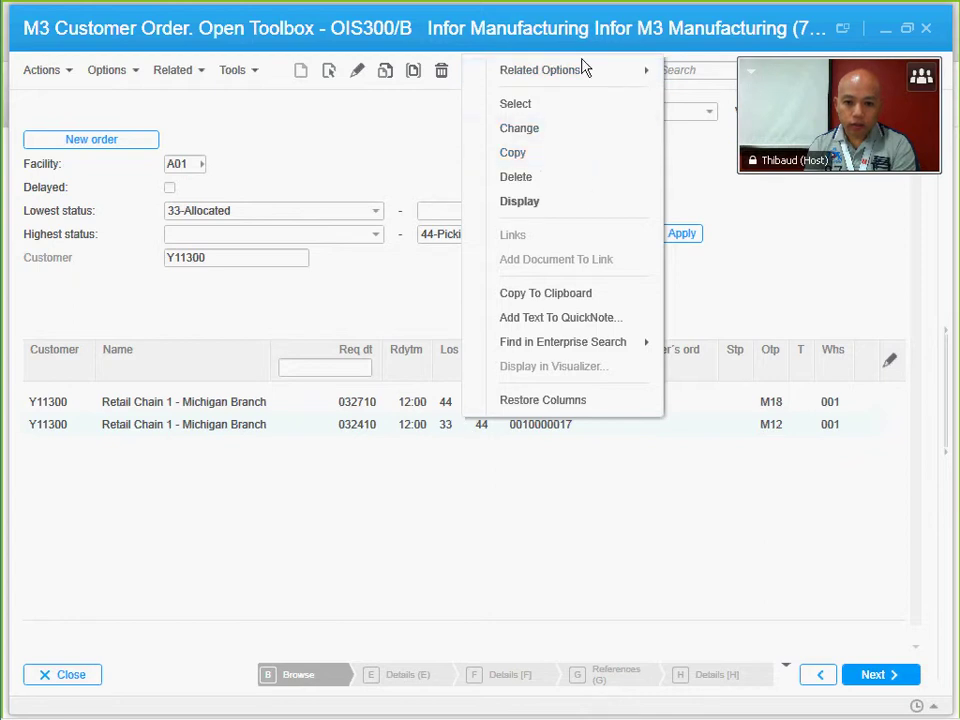
mouse_move(588, 77)
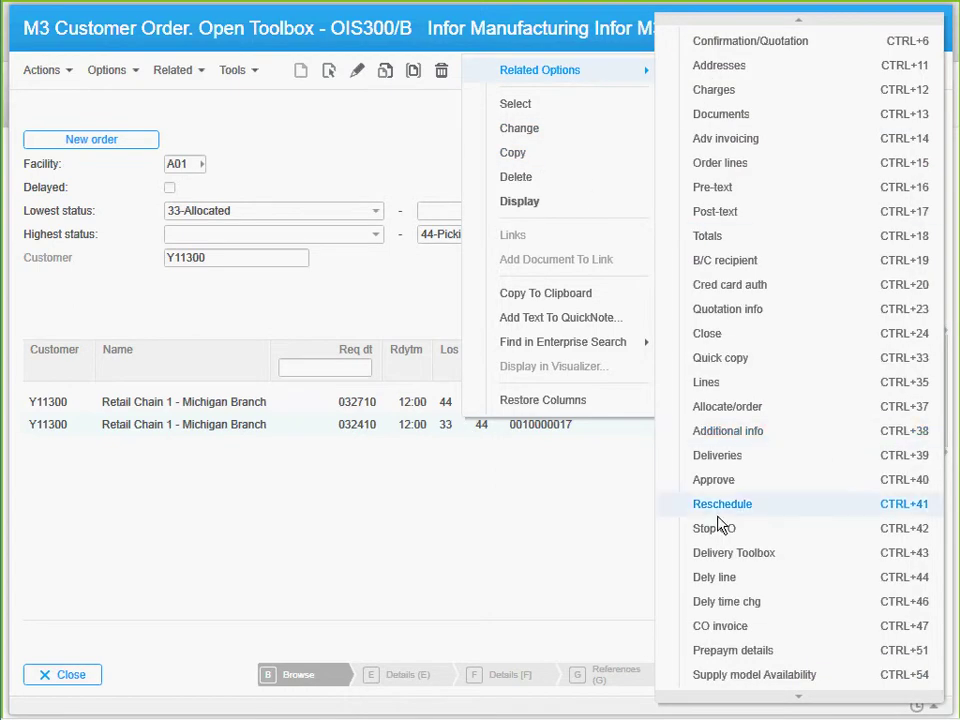
- Open the Delivery Toolbox, review delivery 110's four lines in MWS411, and return
left_click(762, 550)
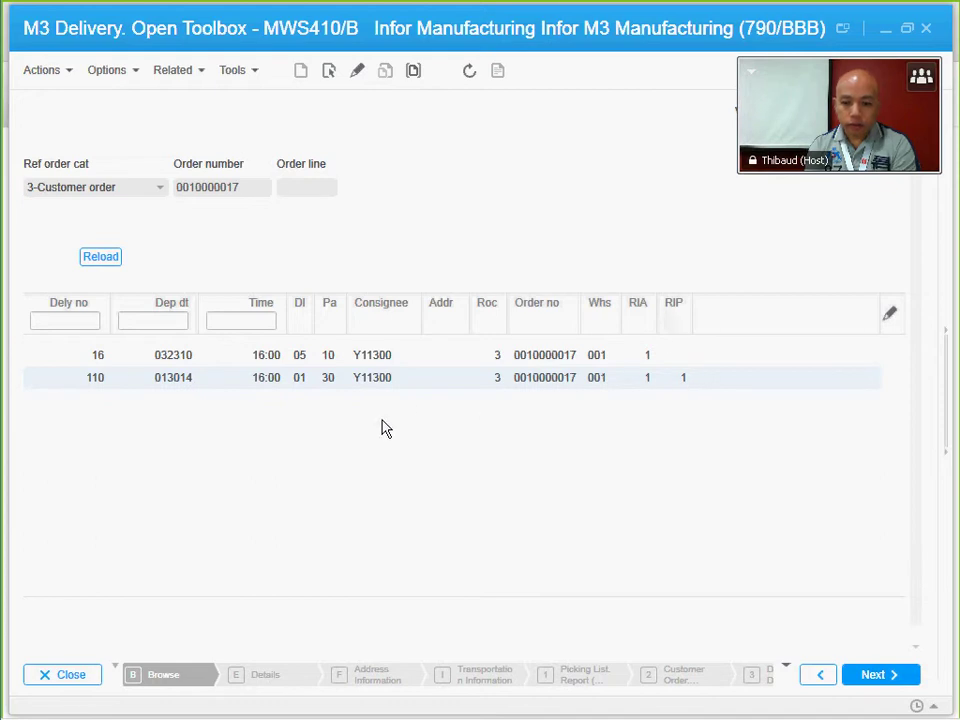
right_click(318, 388)
mouse_move(427, 397)
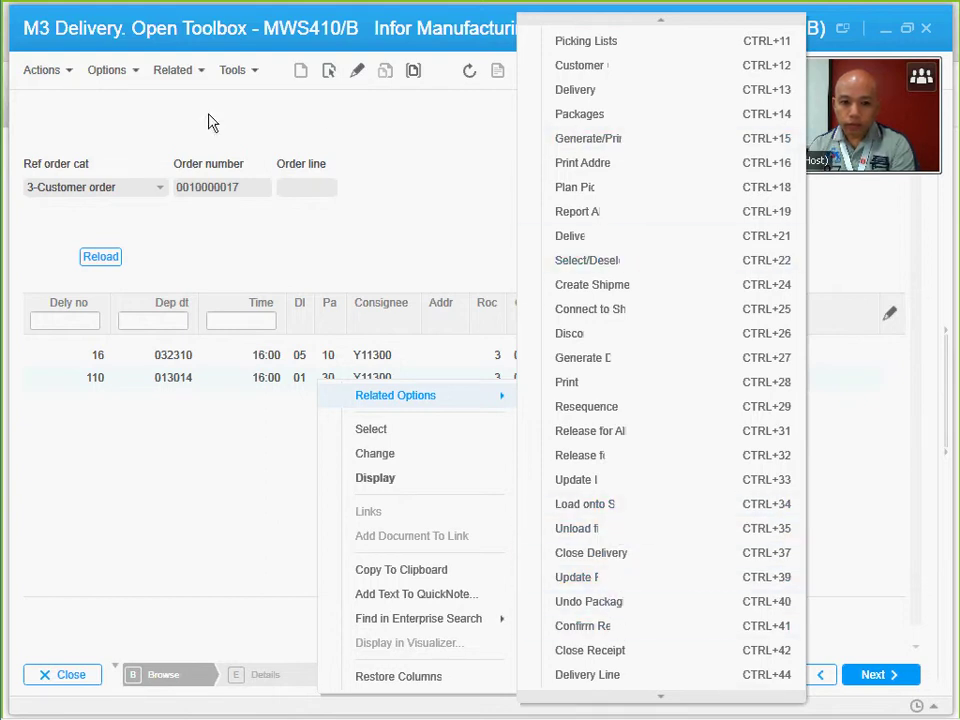
left_click(182, 72)
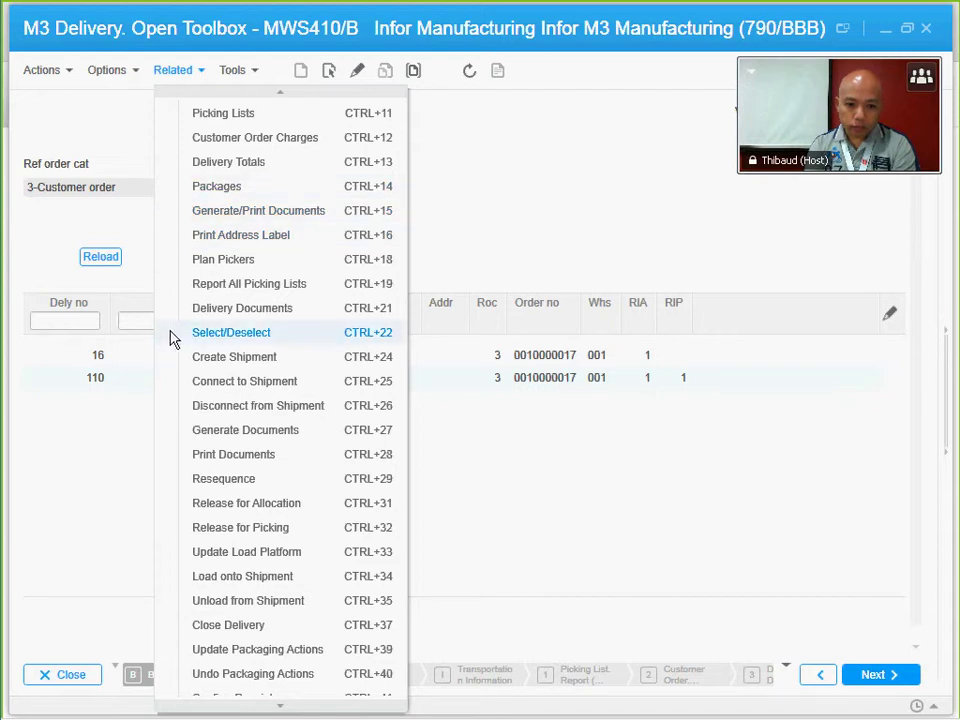
left_click(272, 706)
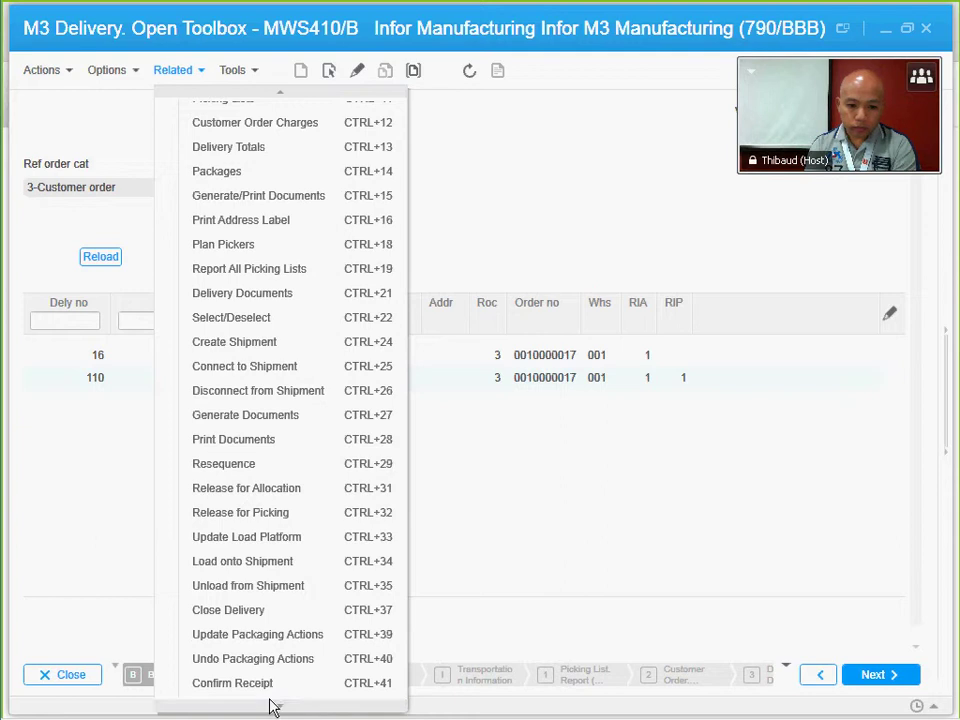
left_click(275, 706)
left_click(278, 707)
left_click(279, 707)
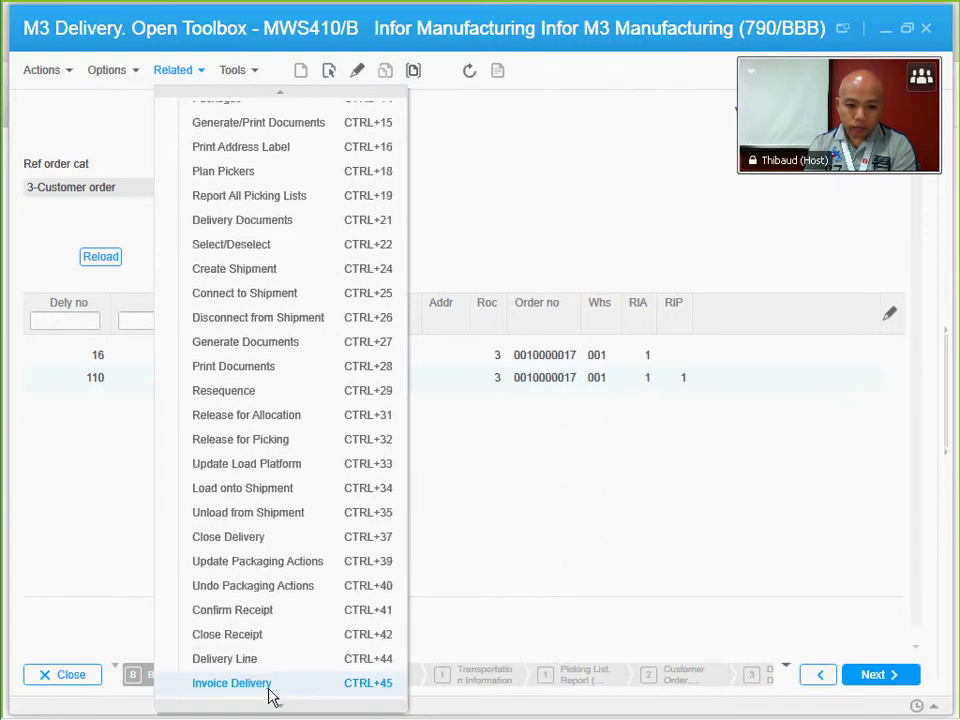
left_click(226, 659)
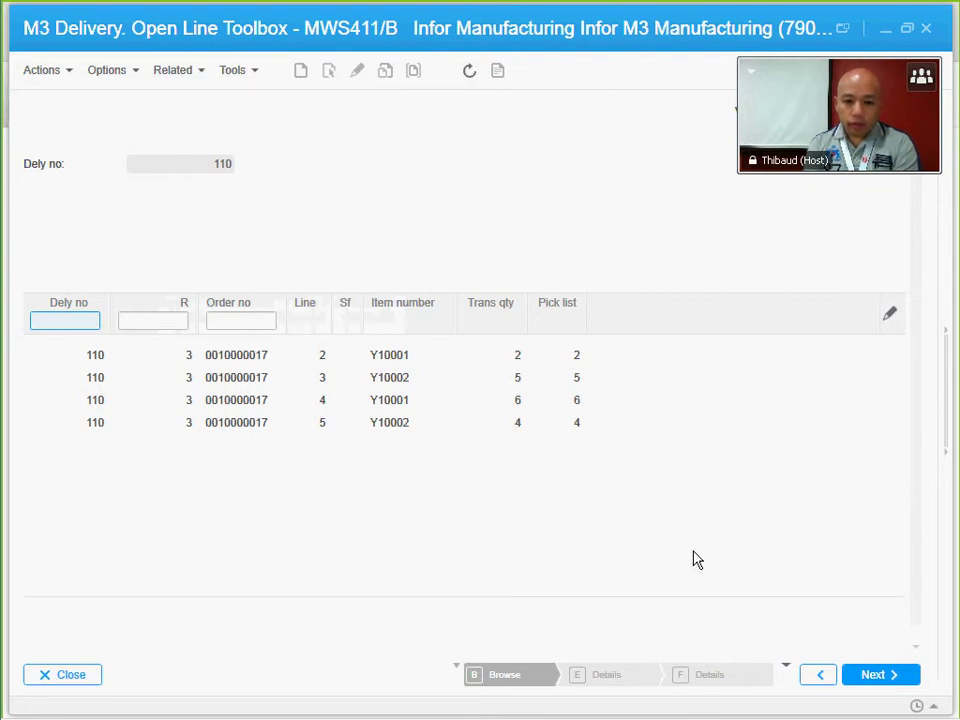
left_click(820, 674)
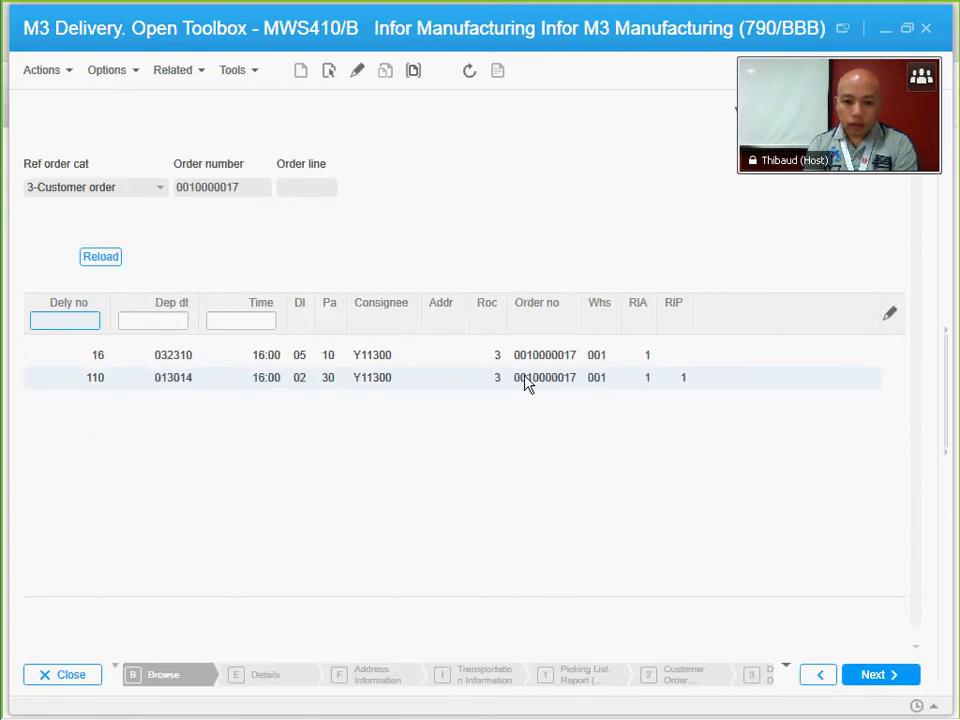
- Open the MWS420 picking lists for delivery 110 through Related Options > Picking Lists
left_click(526, 378)
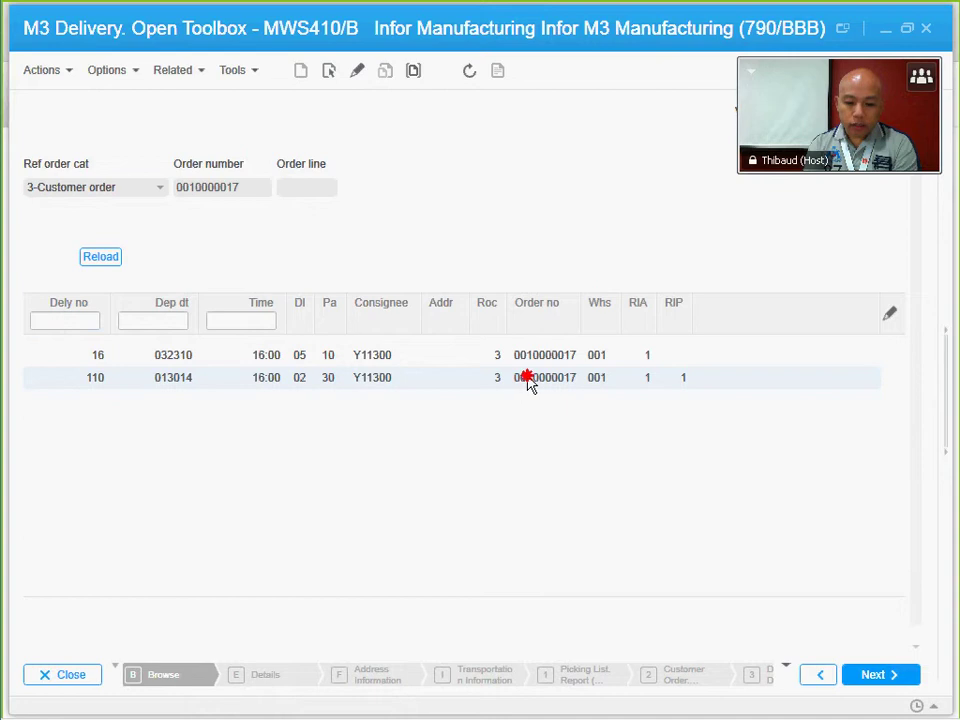
right_click(462, 379)
mouse_move(510, 393)
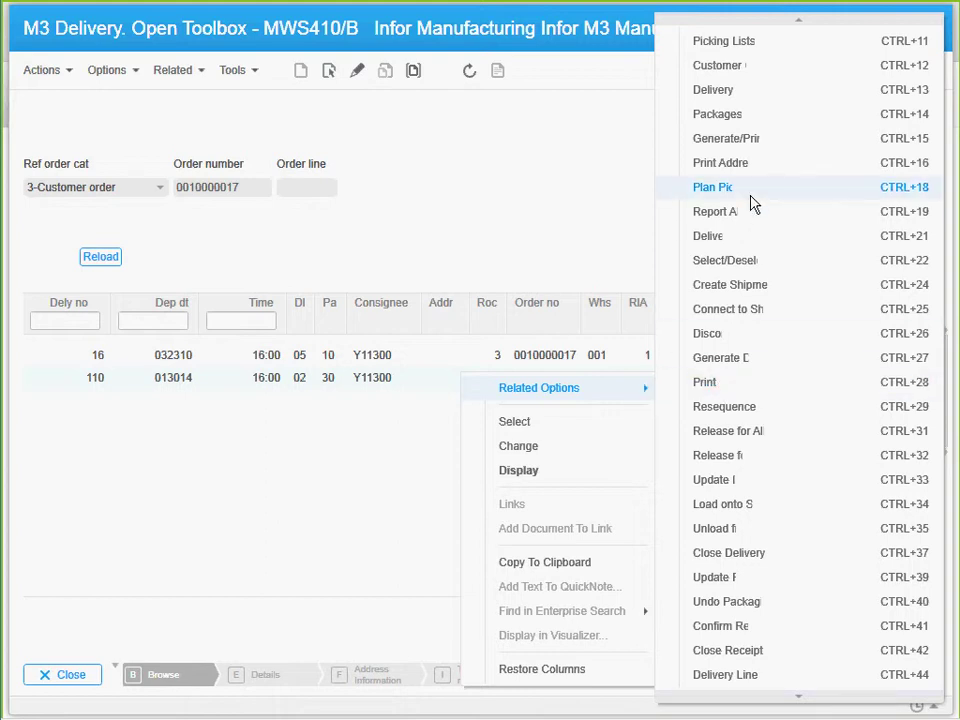
left_click(770, 45)
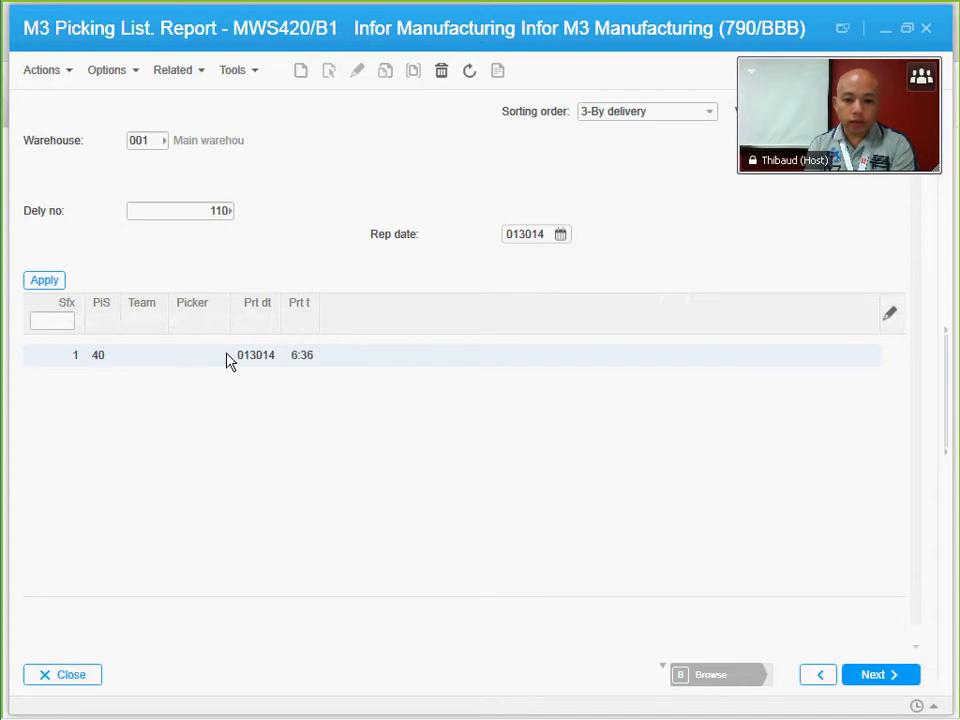
- Open the MWS422 report lines of delivery 110's picking list, showing four YPF001 lines
right_click(305, 358)
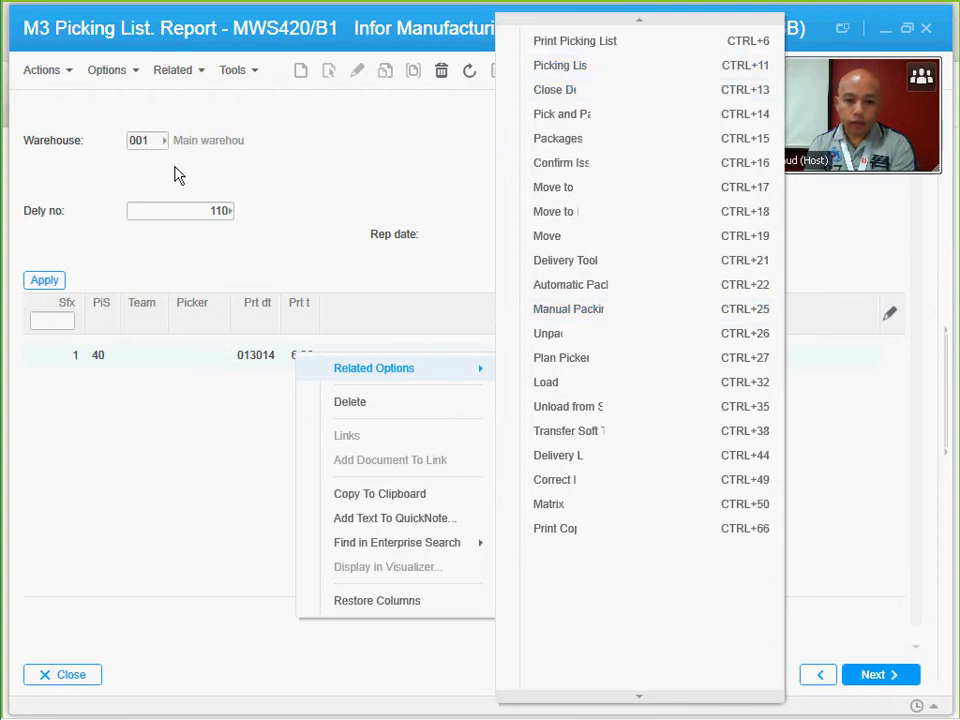
left_click(175, 80)
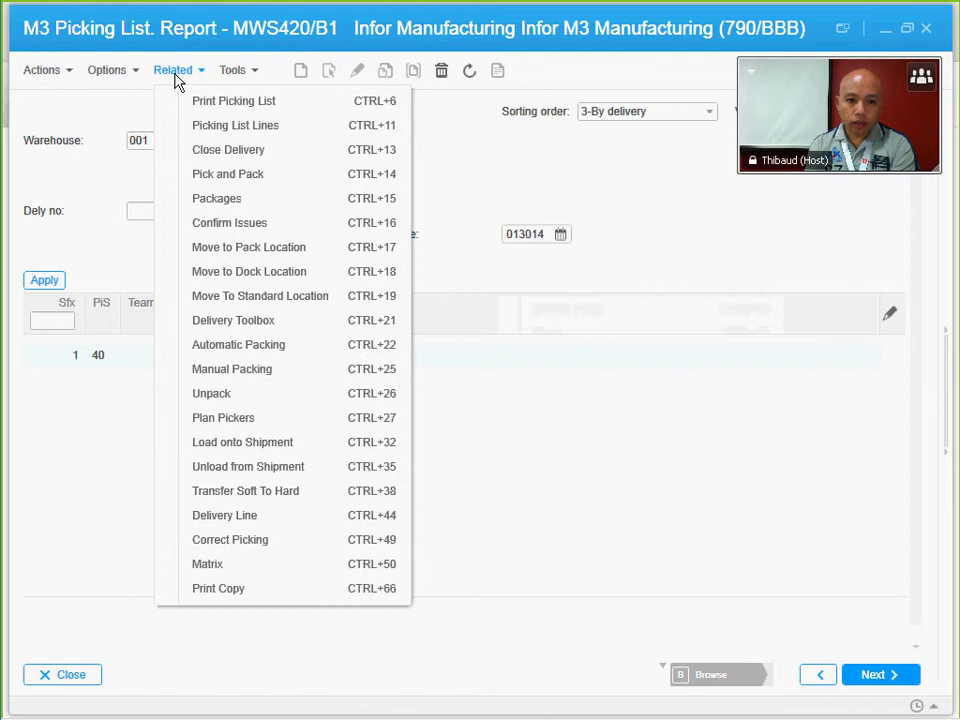
left_click(224, 126)
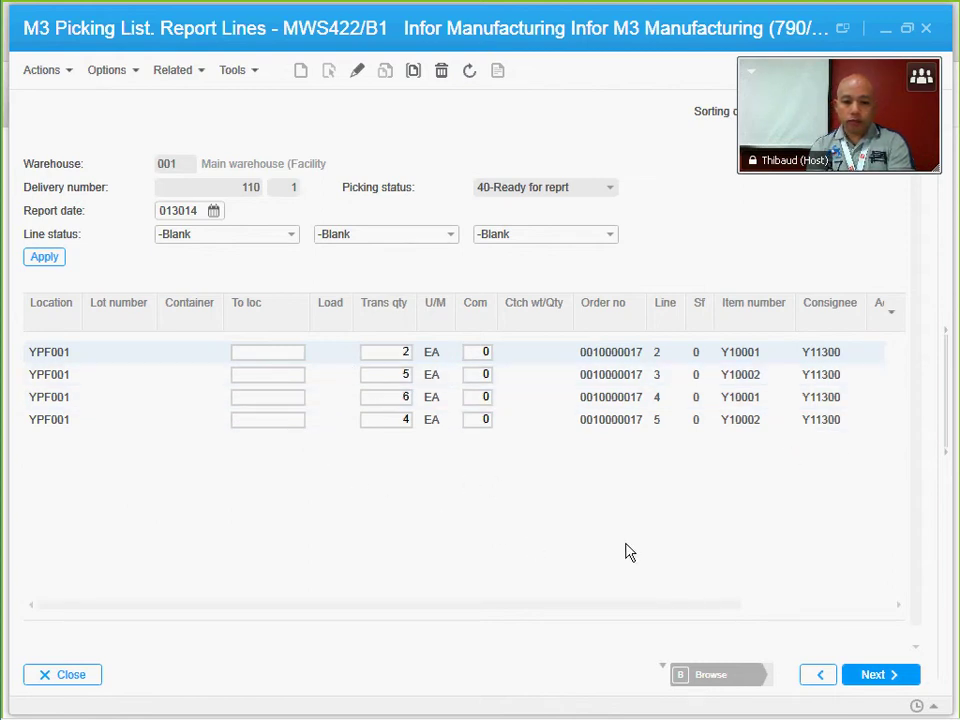
- Return to the MWS410 delivery list and reopen the picking lists of delivery 110
left_click(815, 674)
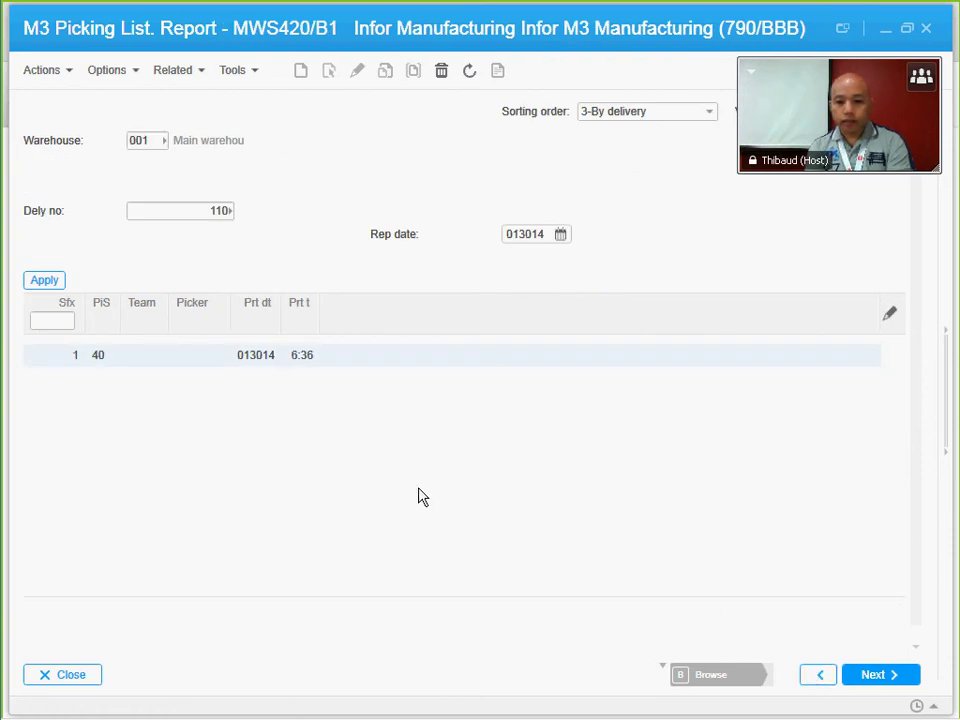
left_click(818, 675)
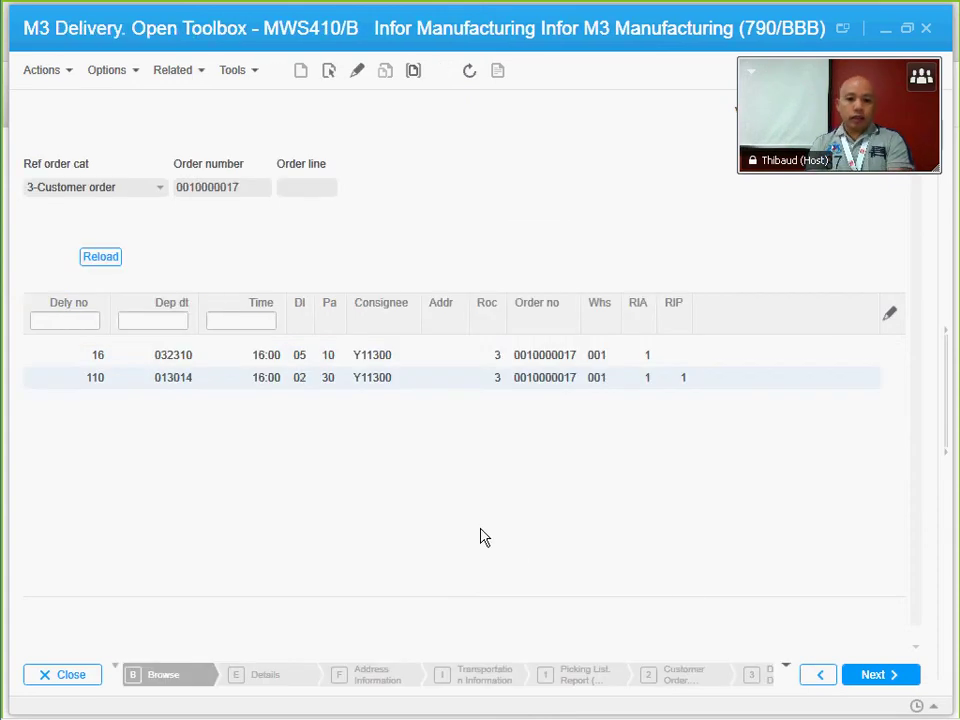
right_click(341, 385)
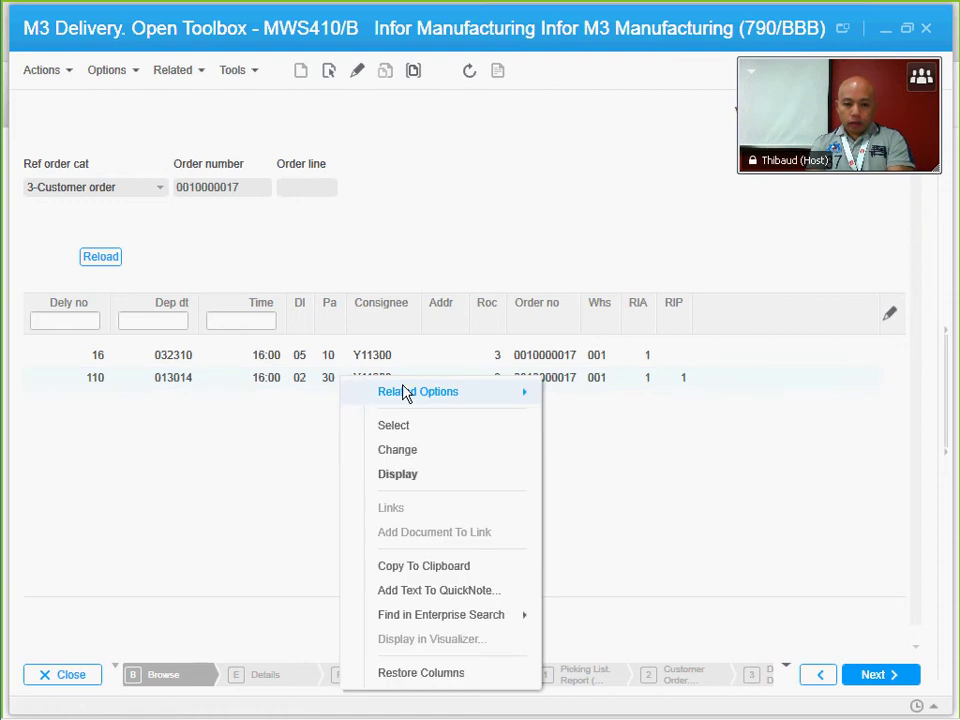
mouse_move(414, 396)
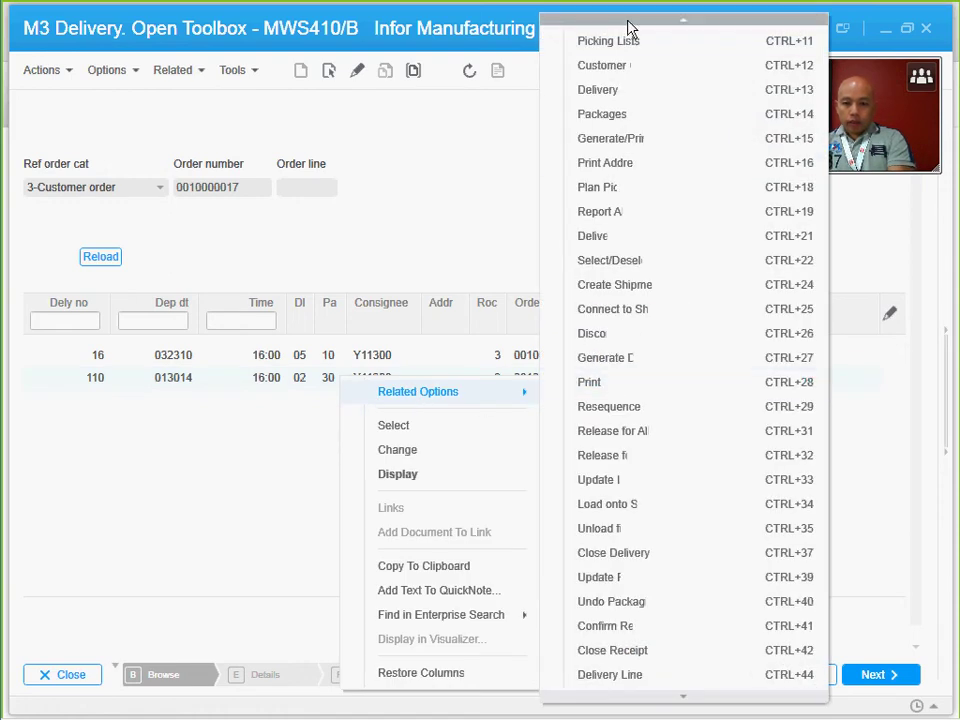
left_click(639, 44)
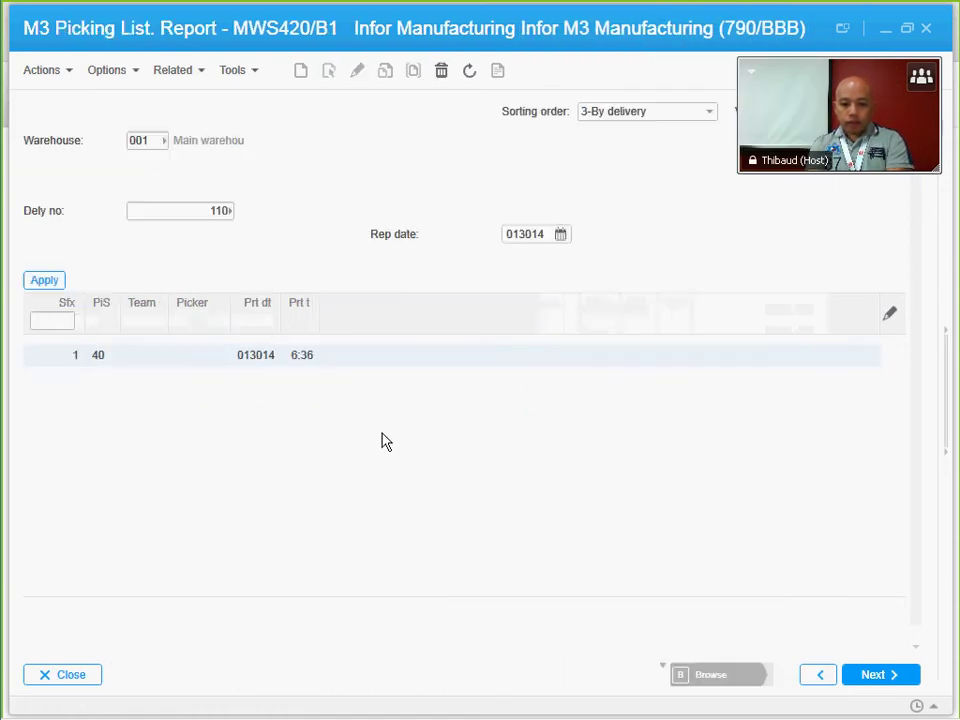
- Open the picking list lines of delivery 110's picking list in MWS422
left_click(301, 357)
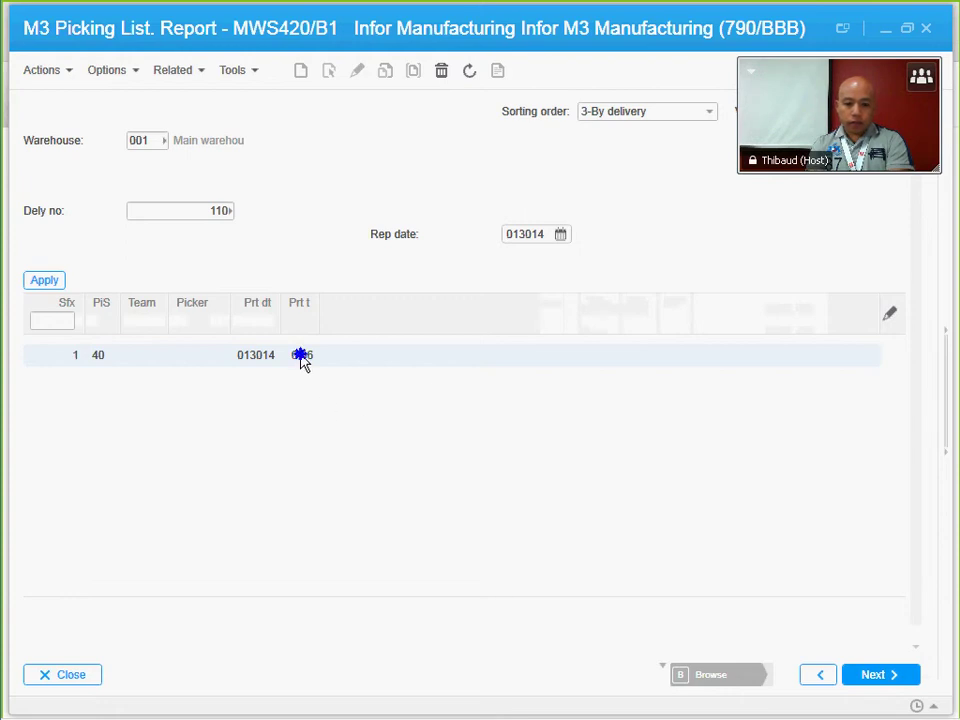
right_click(302, 362)
mouse_move(354, 381)
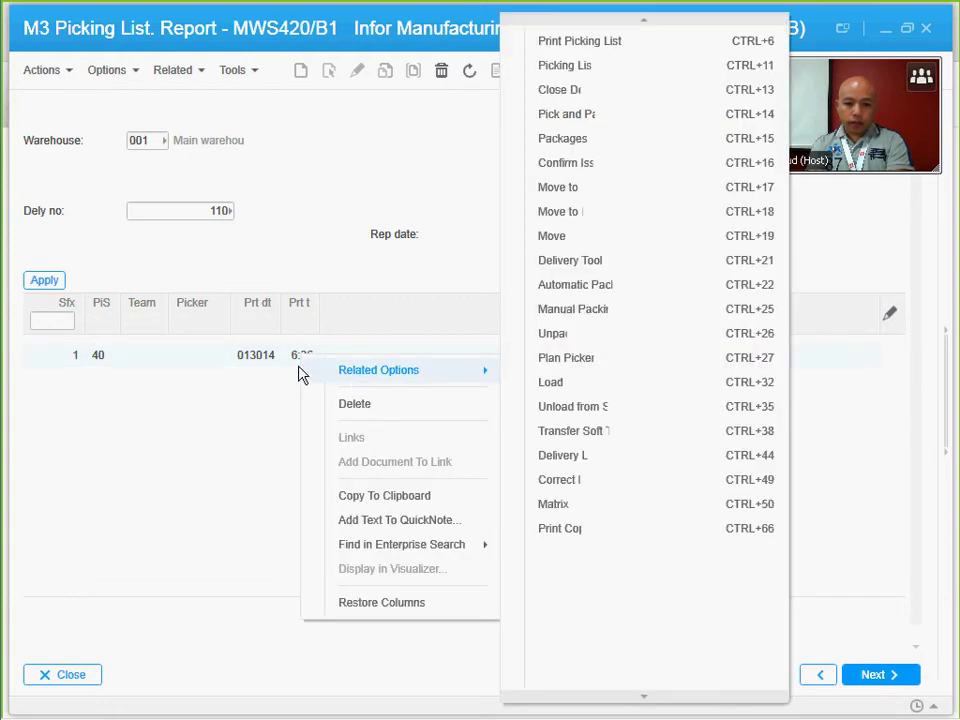
left_click(216, 360)
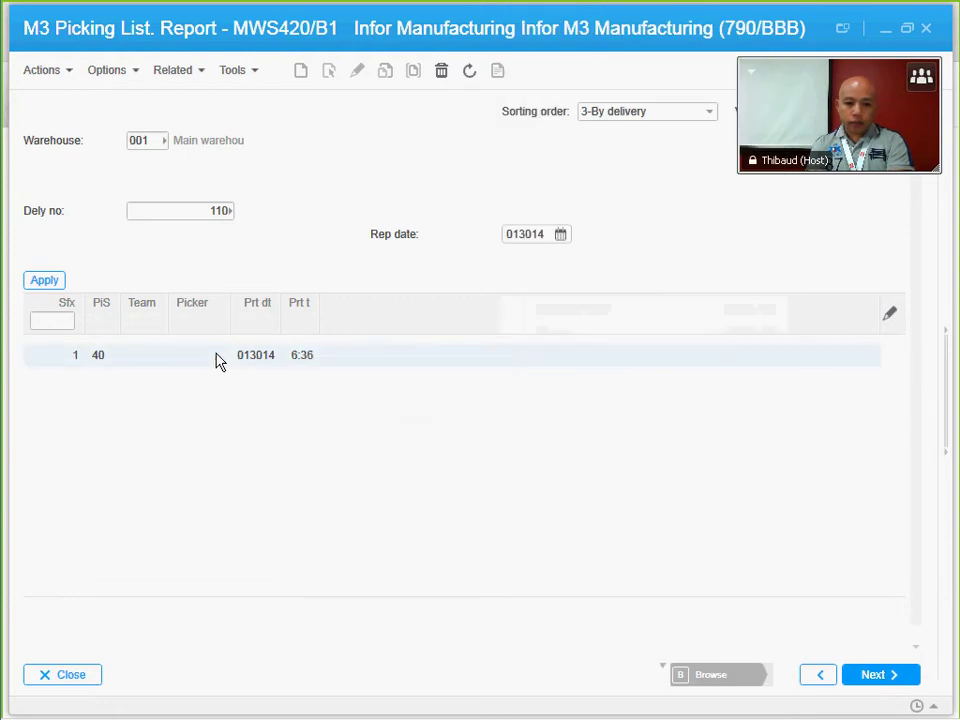
left_click(190, 75)
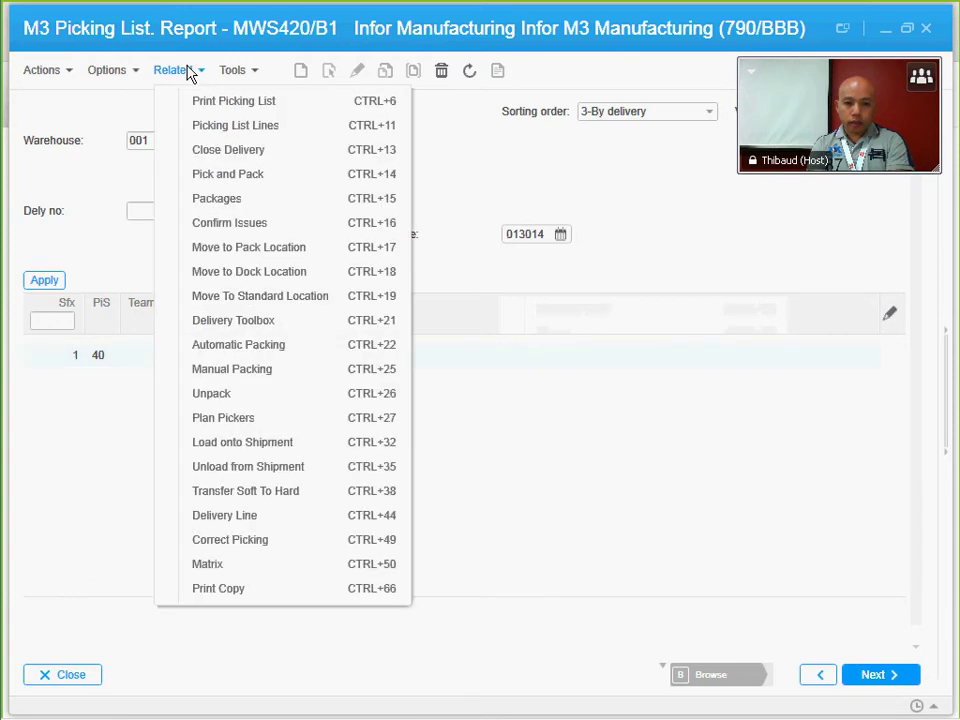
left_click(238, 128)
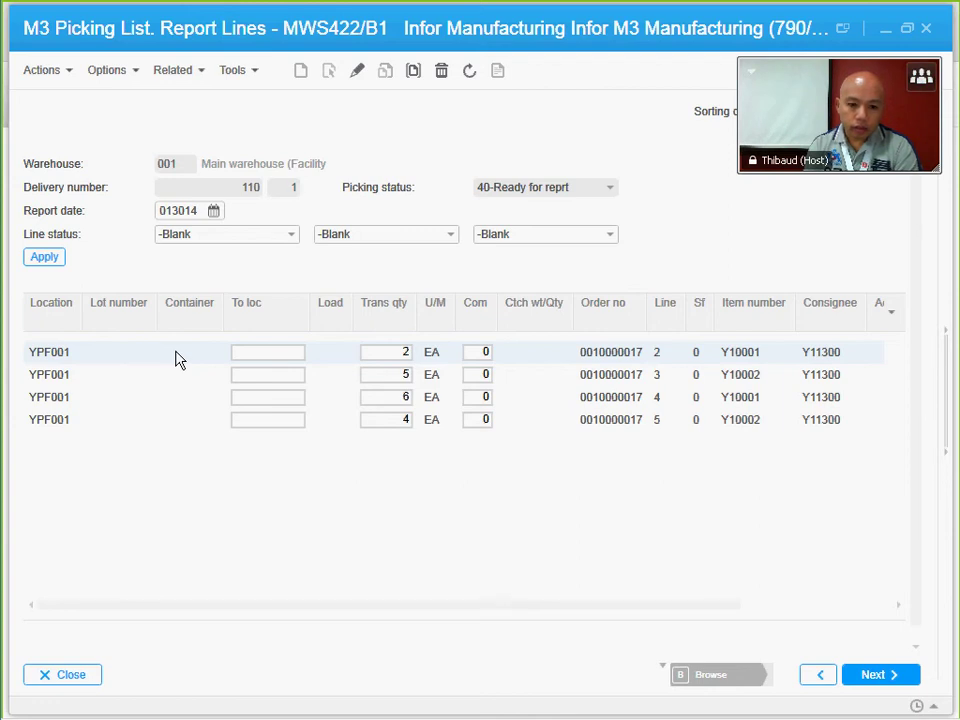
- Confirm issue of picking line 2 (Y10001, quantity 2) via Related Options > Confirm Issues
right_click(177, 358)
mouse_move(229, 373)
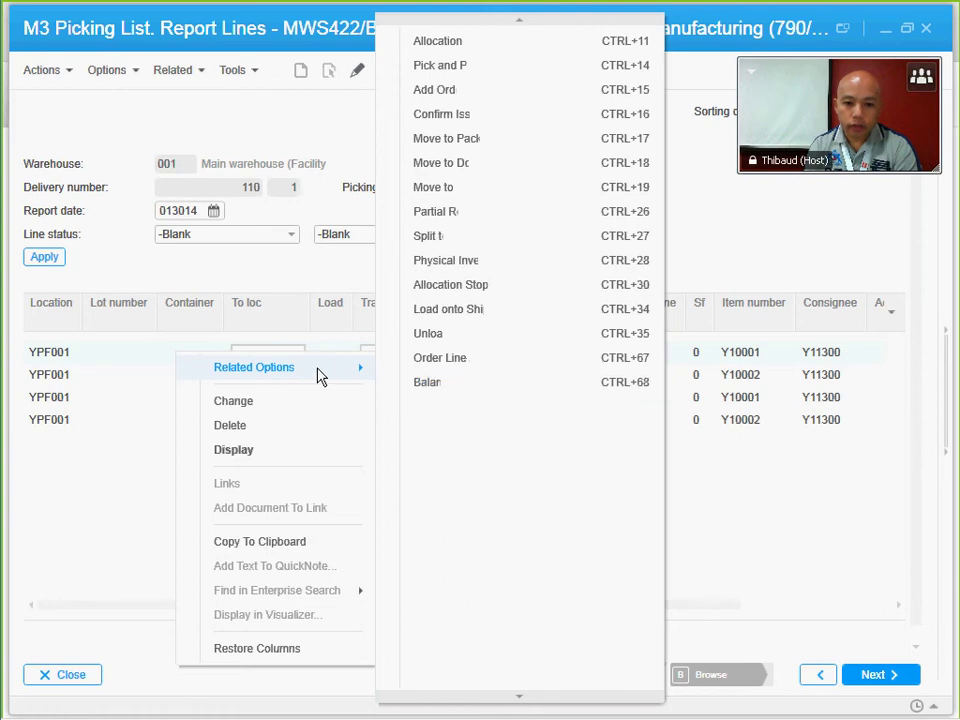
key("Escape")
key("Escape")
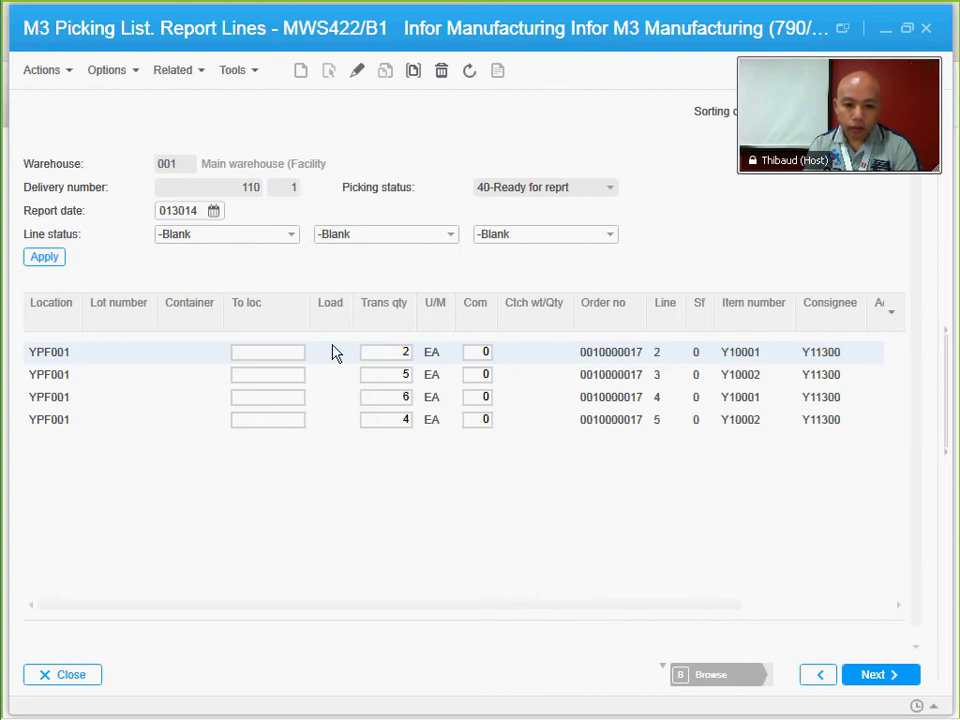
right_click(170, 360)
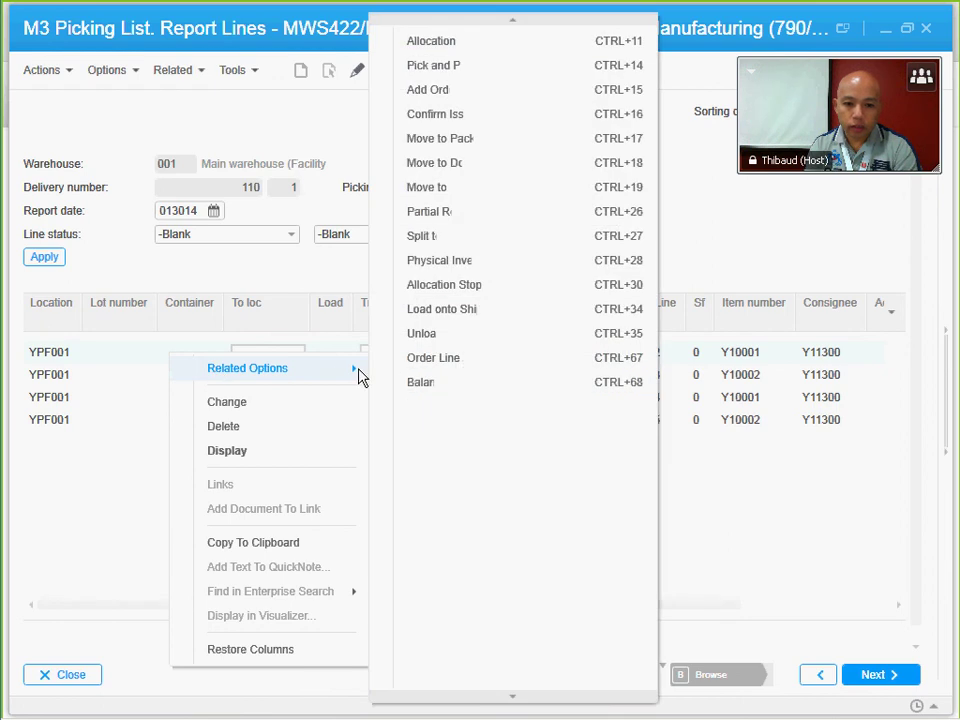
left_click(485, 116)
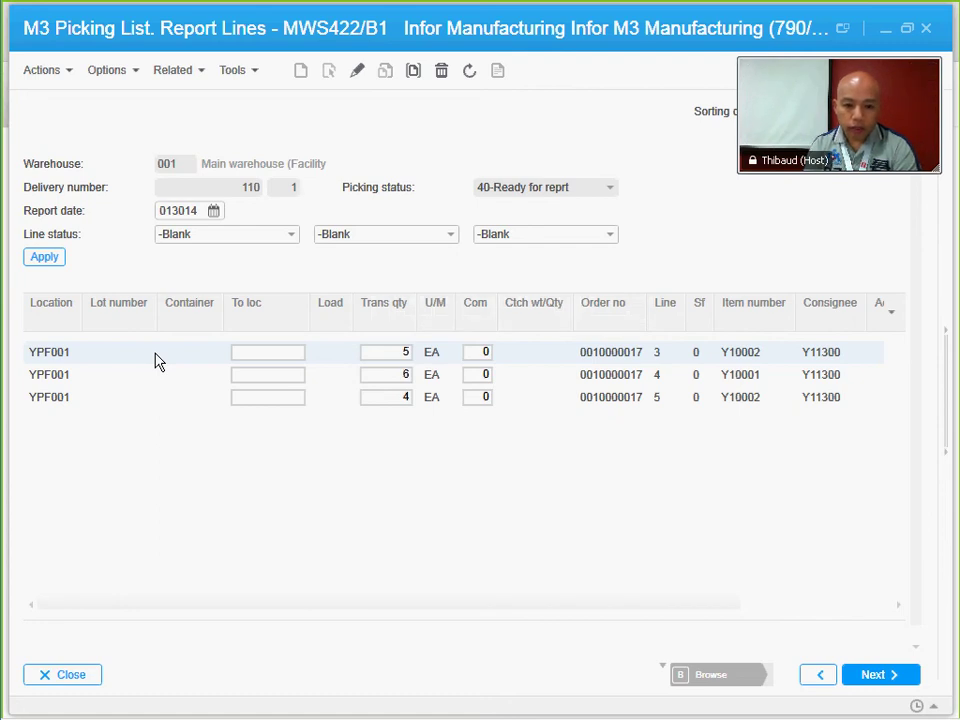
- Confirm issues for picking lines 3, 4 and 5, leaving the list empty at status 90
left_click(155, 358)
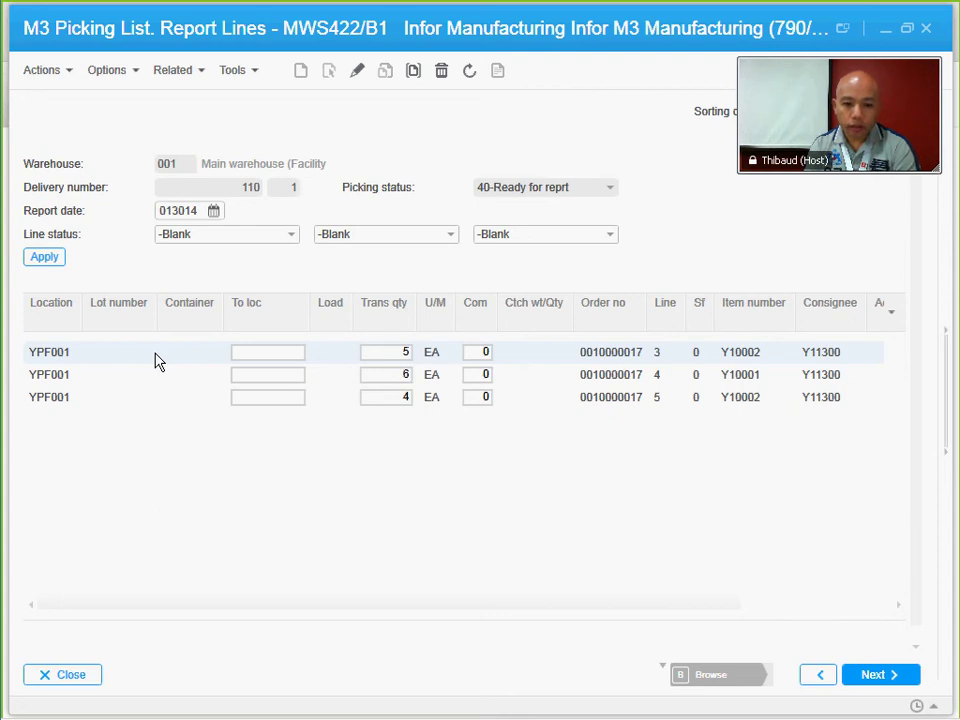
right_click(156, 360)
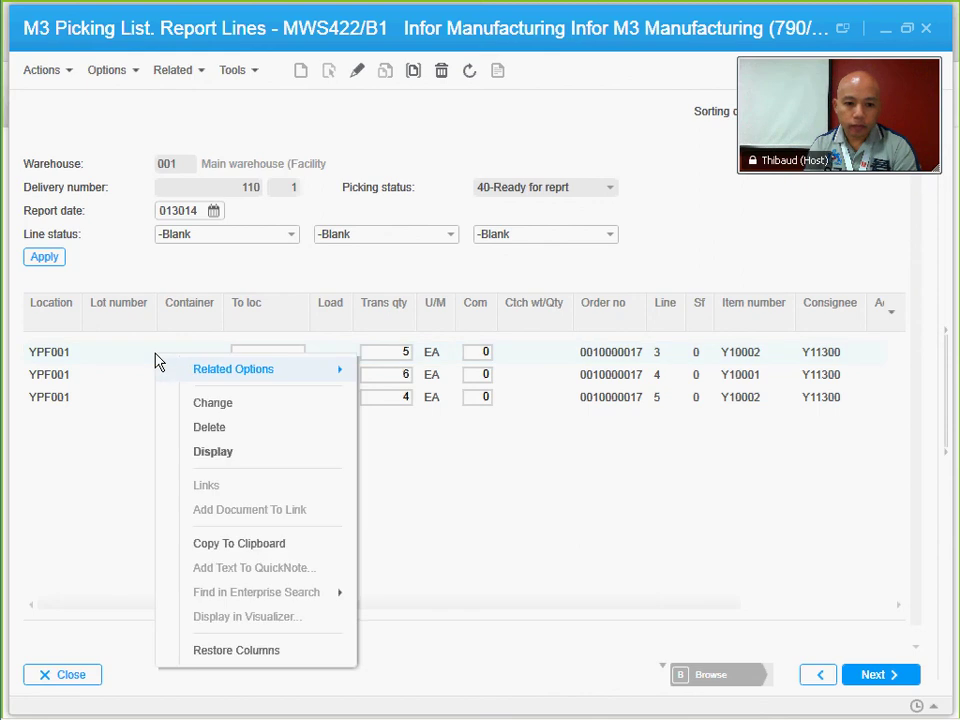
mouse_move(191, 373)
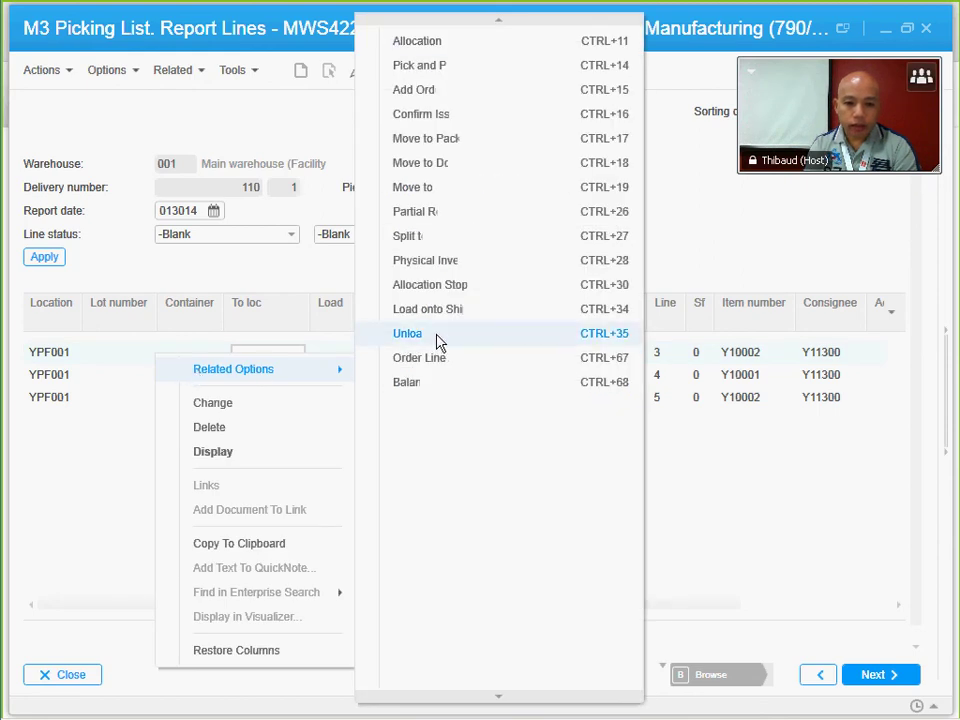
left_click(448, 122)
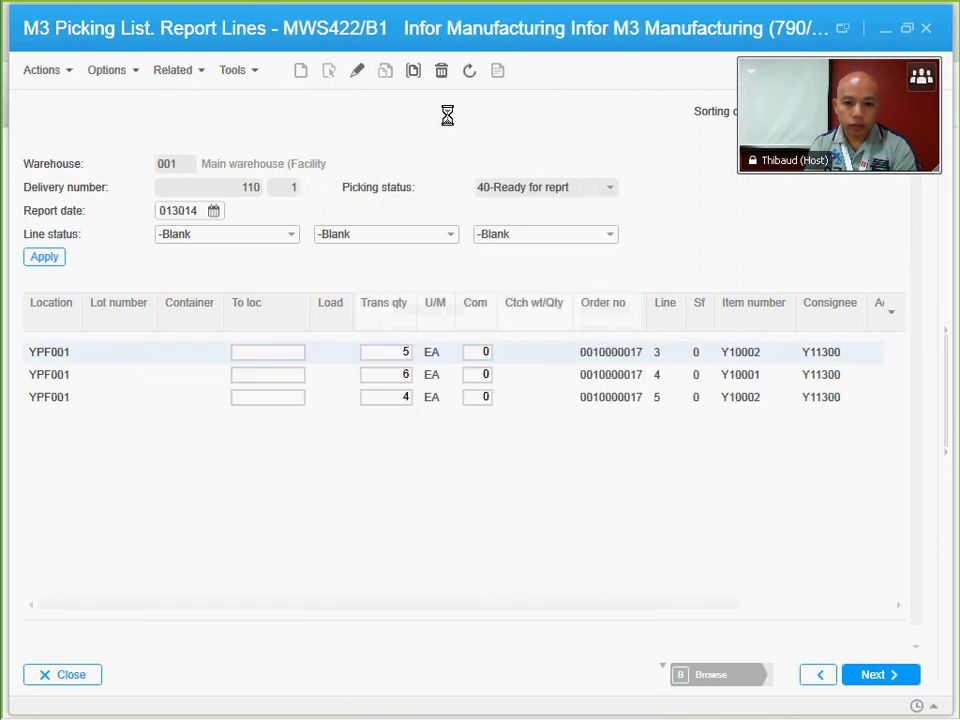
left_click(160, 357)
right_click(163, 360)
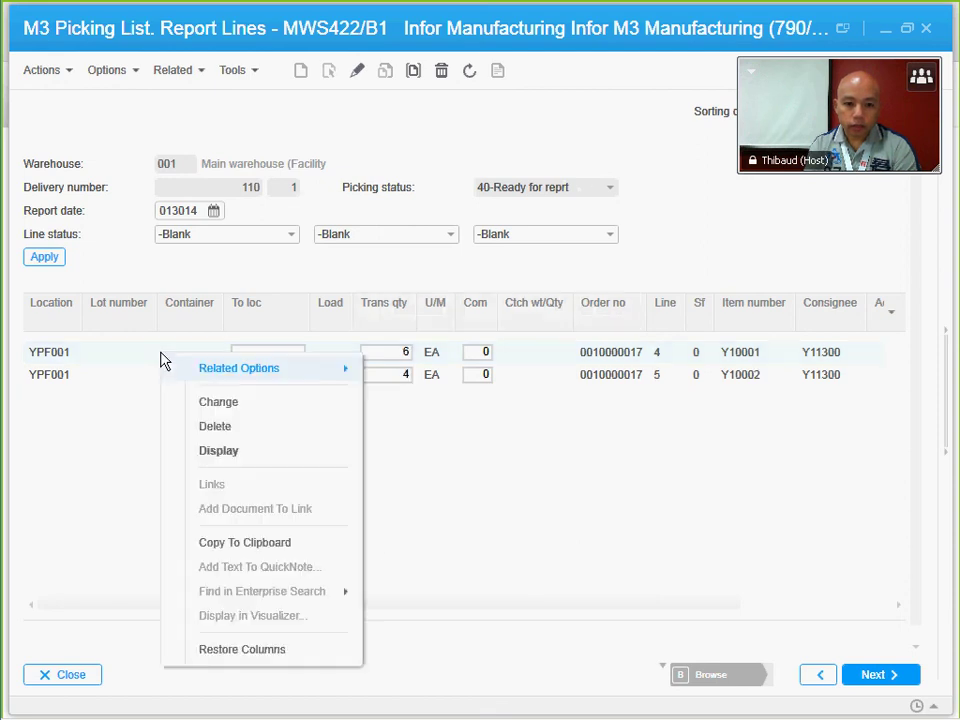
mouse_move(210, 375)
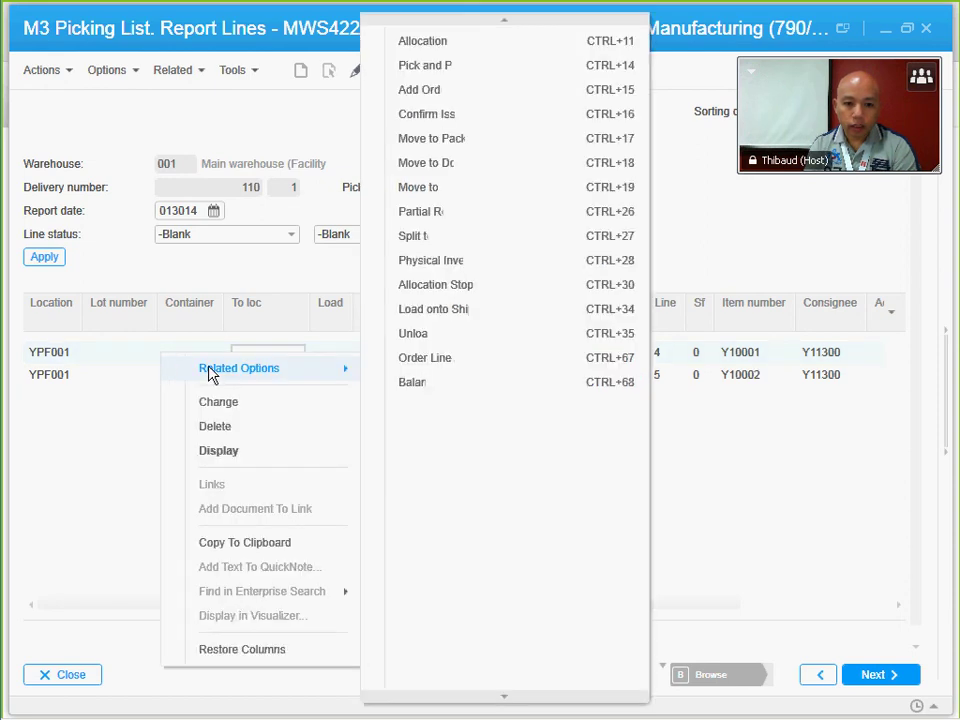
left_click(464, 116)
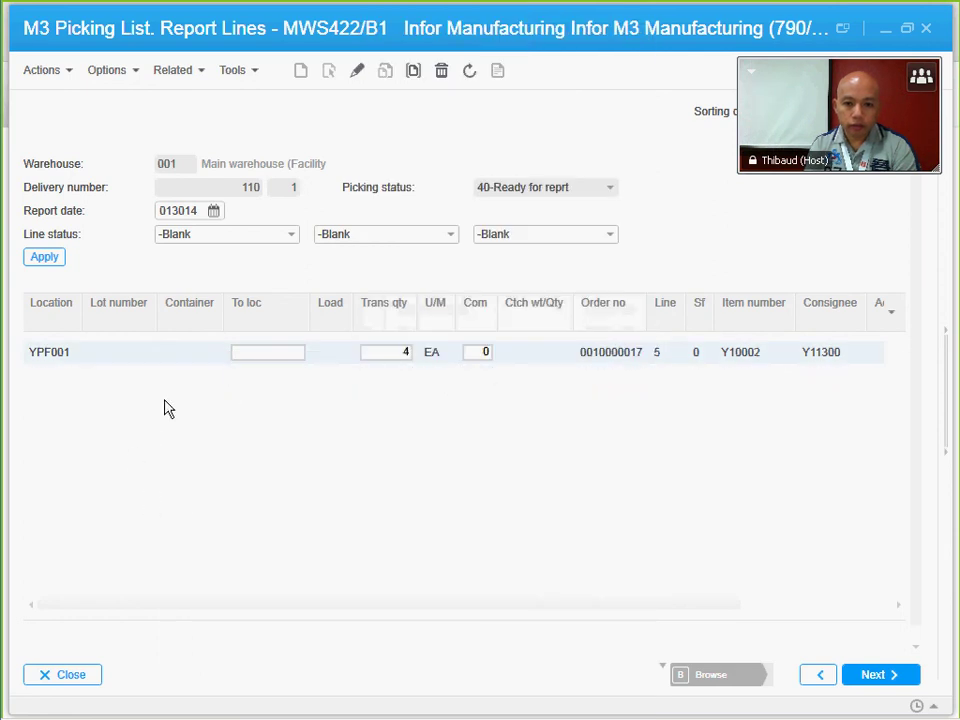
right_click(148, 357)
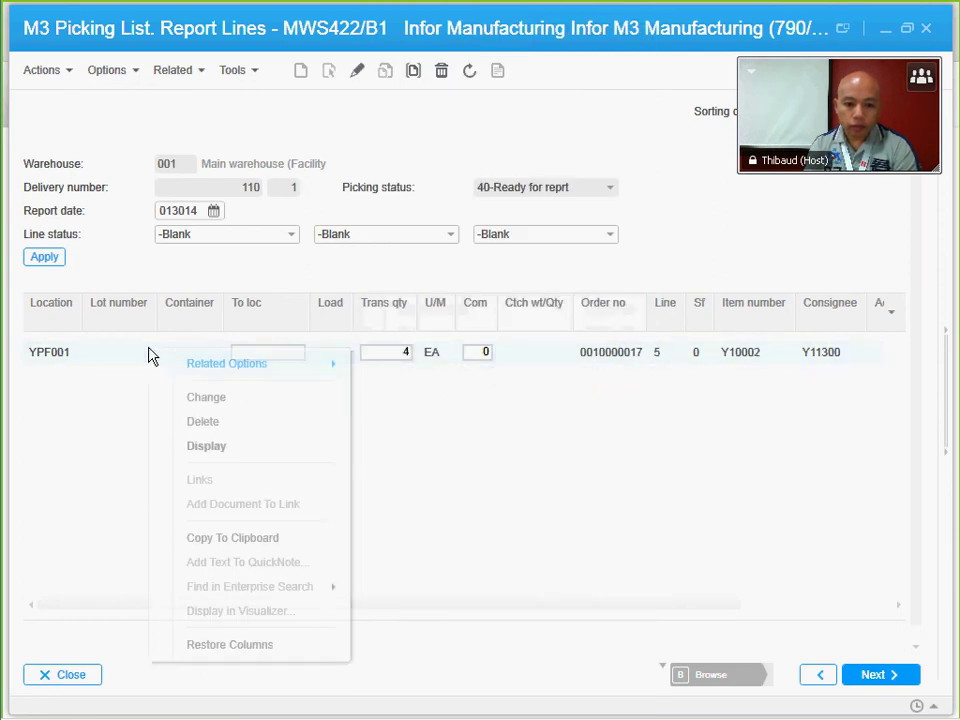
mouse_move(212, 374)
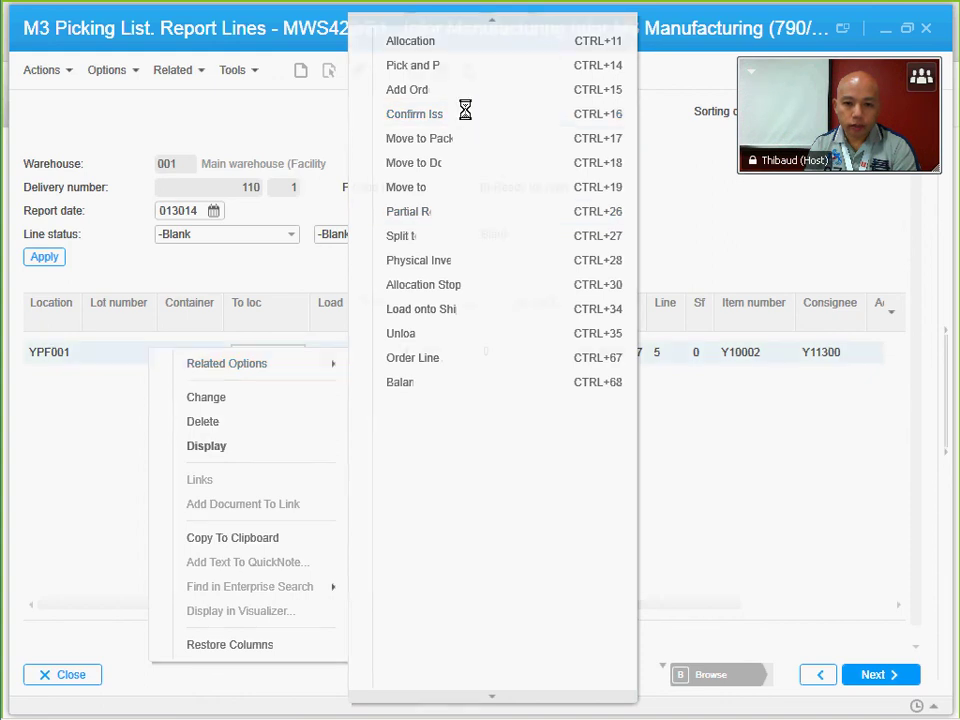
left_click(466, 118)
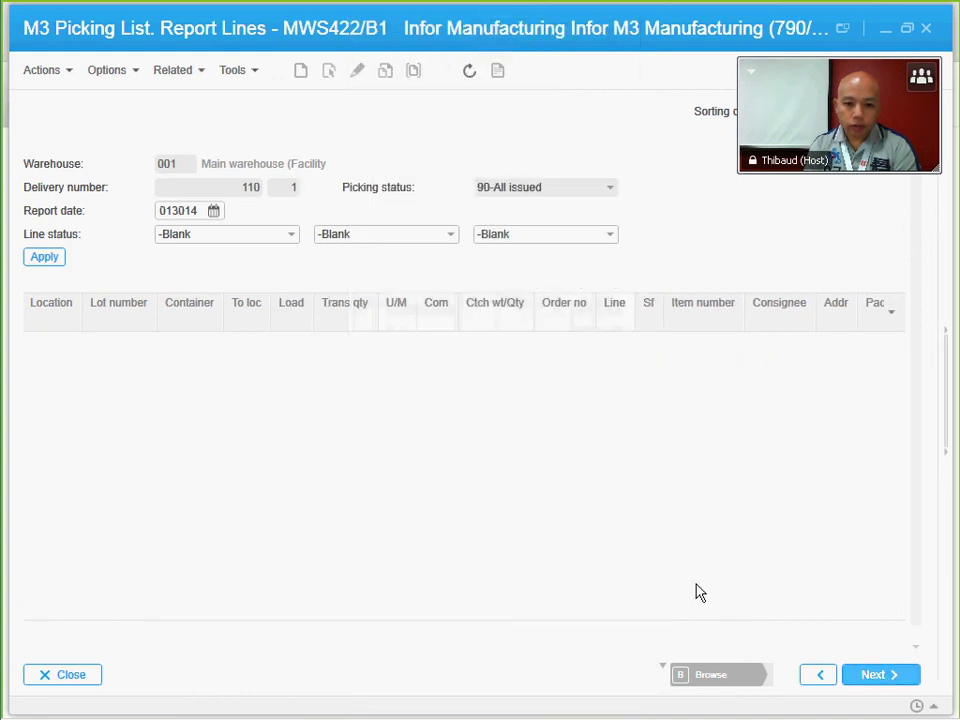
- Step back through MWS420 and MWS410, checking delivery 110 at status 90, to OIS300
left_click(815, 675)
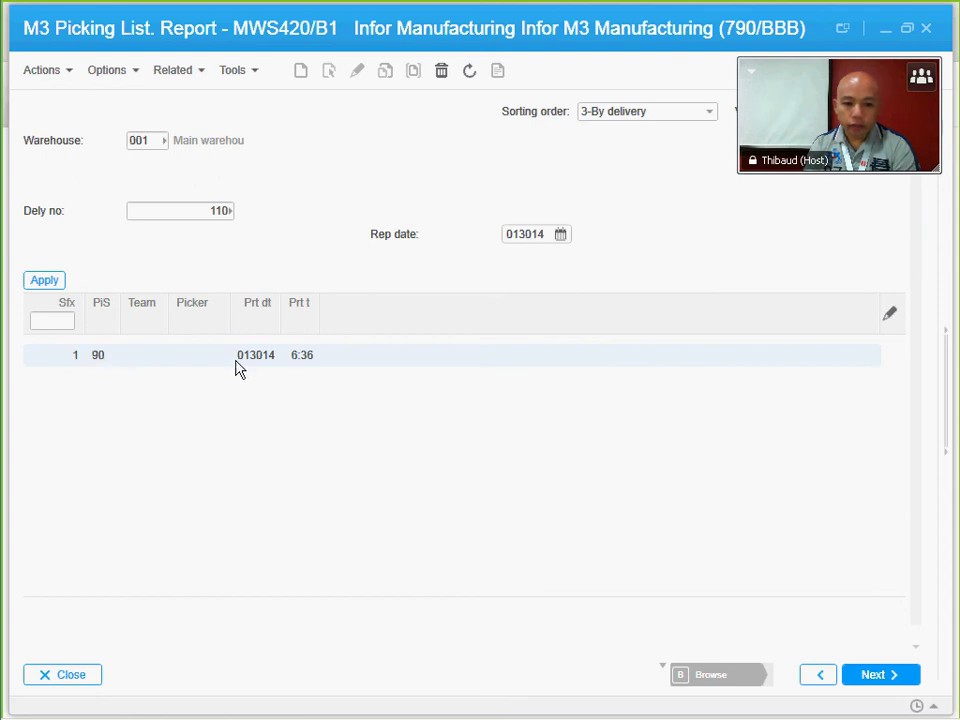
left_click(818, 675)
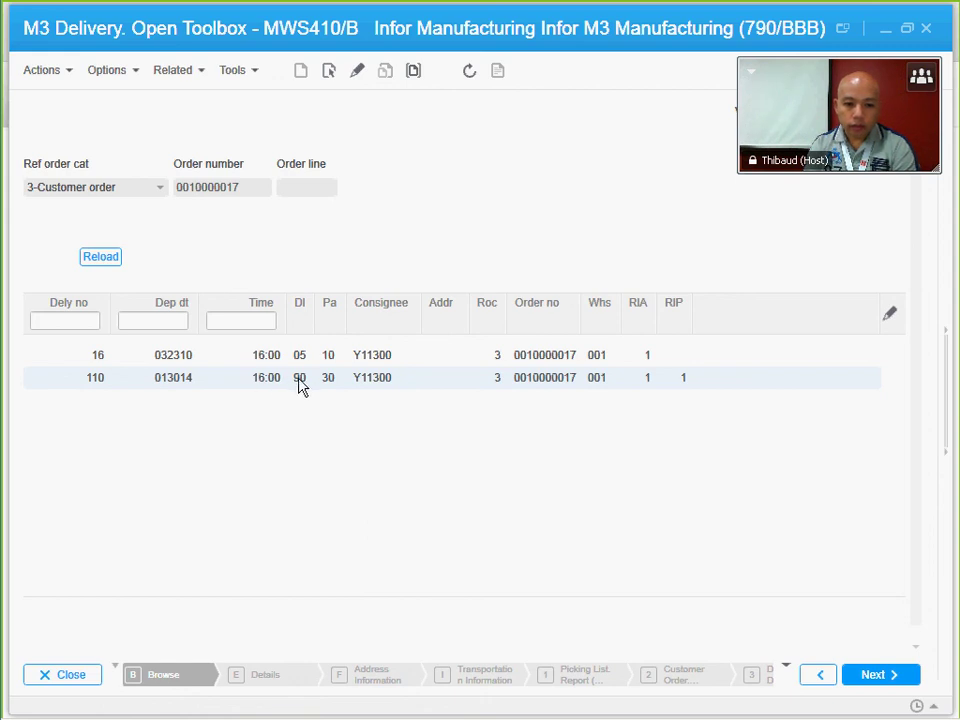
left_click(814, 680)
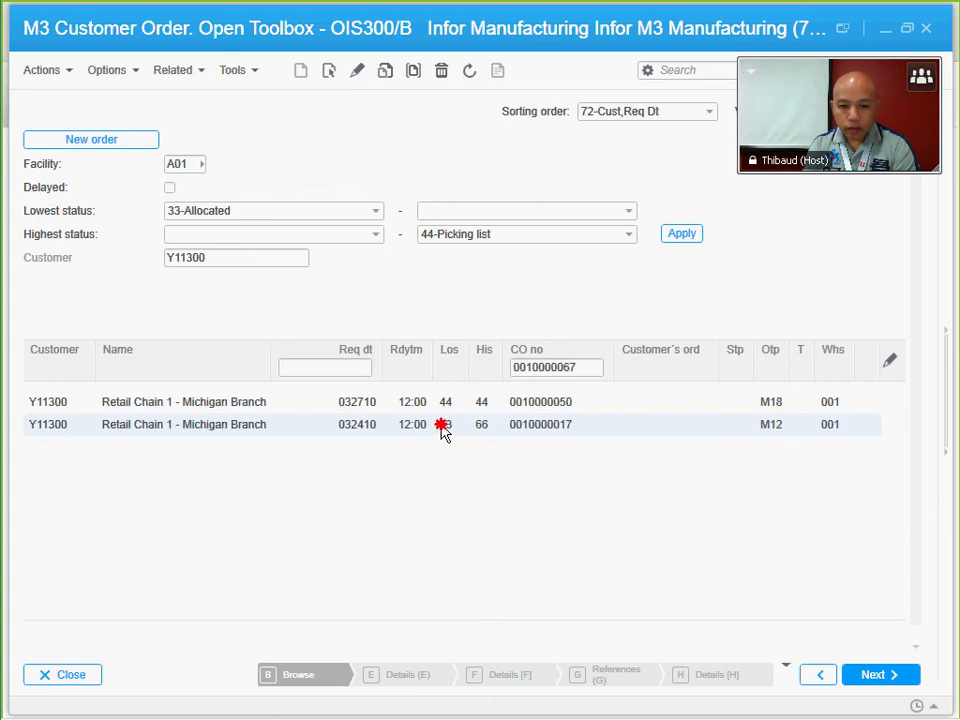
right_click(528, 430)
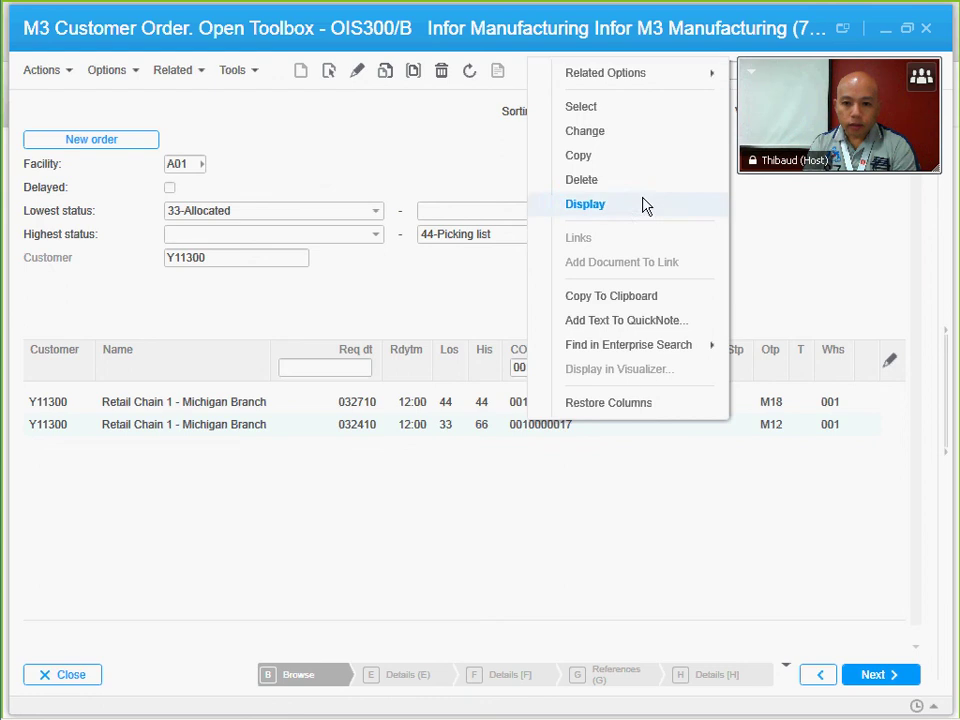
mouse_move(618, 78)
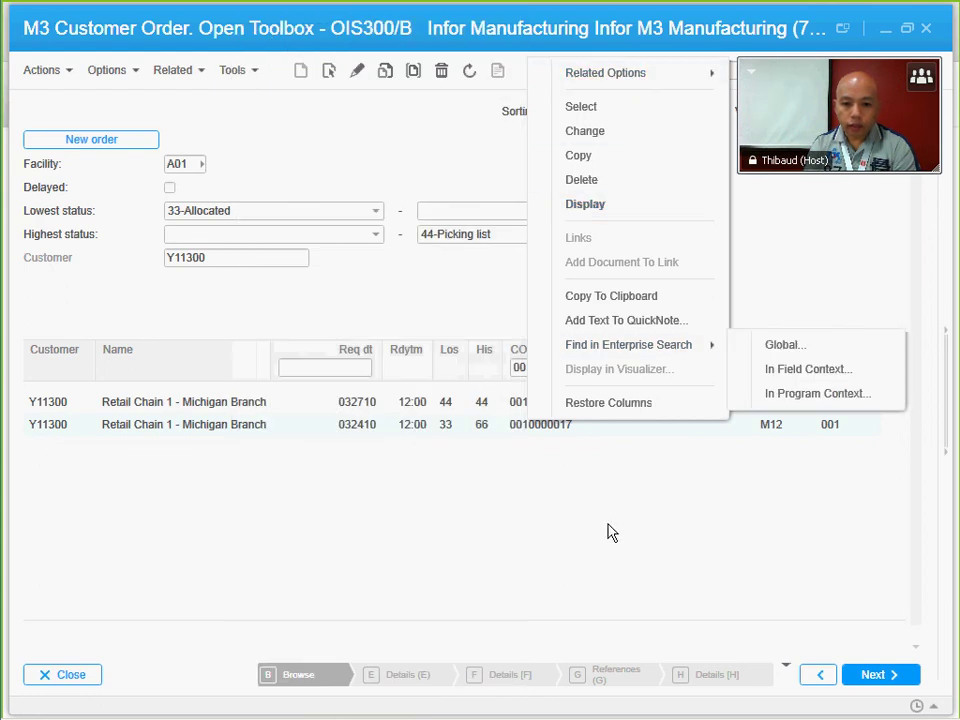
left_click(323, 428)
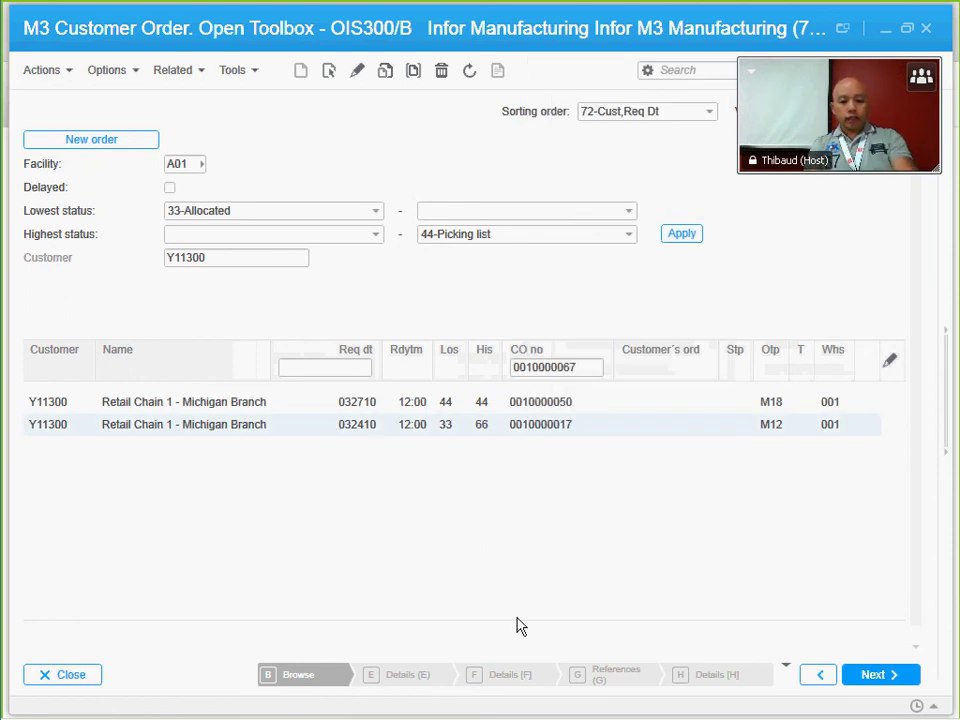